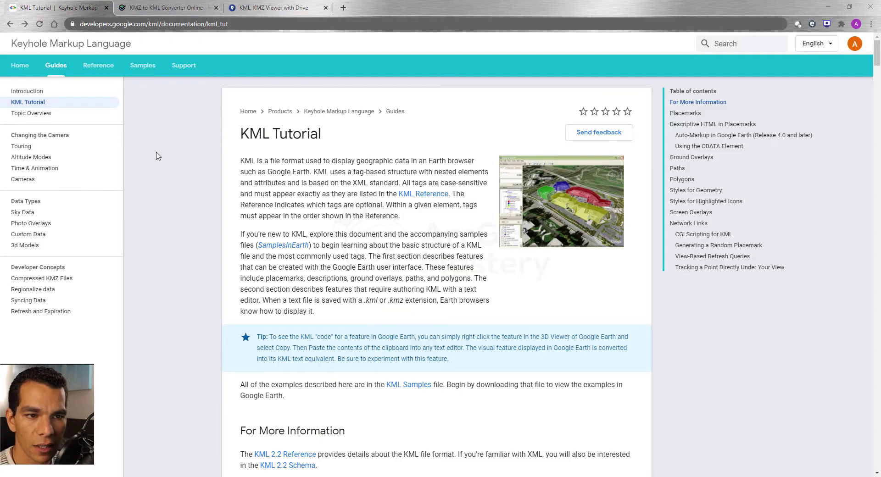
# Step: View the KML Reference page, then return to the Guides introduction of the KML documentation
pyautogui.click(100, 70)
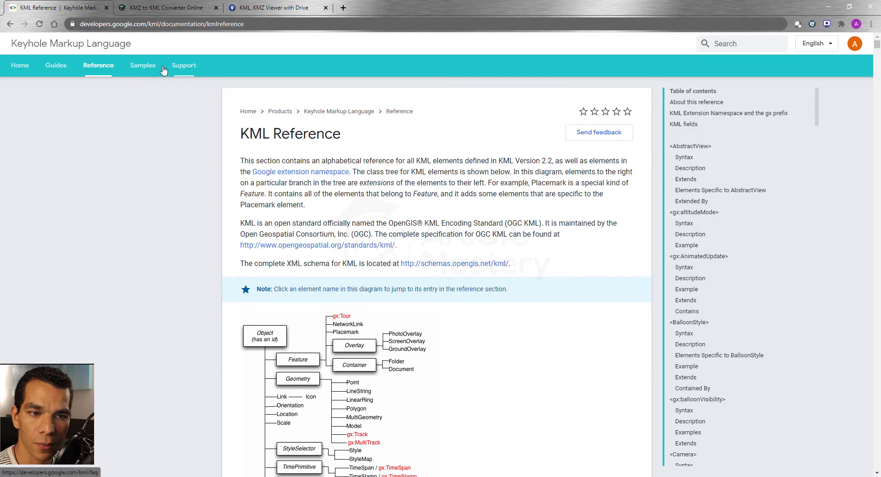
pyautogui.click(60, 67)
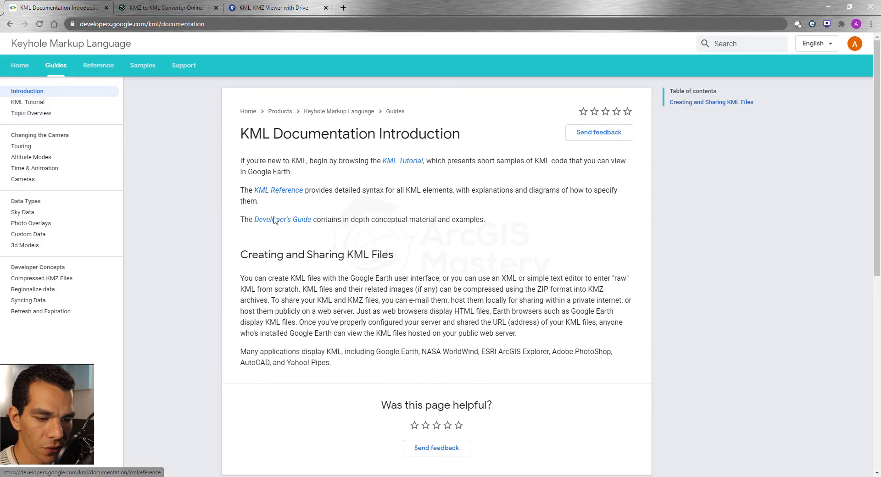
# Step: Switch to File Explorer, open KML_Samples.kml in Notepad and examine how its placemarks are defined
pyautogui.hotkey('alt', 'Tab')
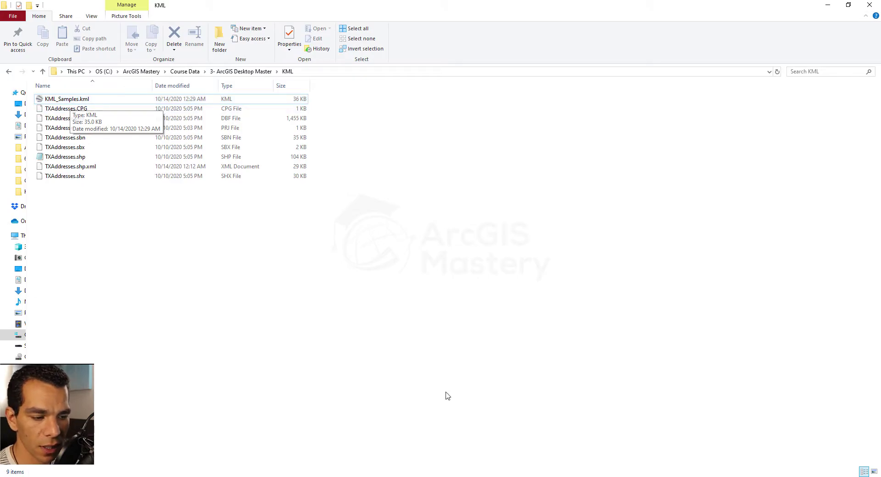
pyautogui.click(78, 99)
pyautogui.click(402, 257)
pyautogui.moveTo(419, 273); pyautogui.dragTo(417, 265)
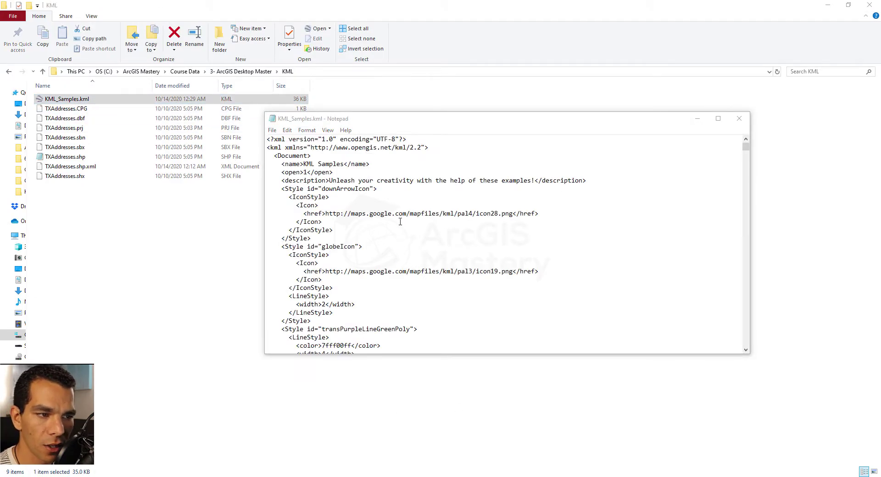
pyautogui.scroll(-11, 400, 222)
pyautogui.scroll(-13, 388, 218)
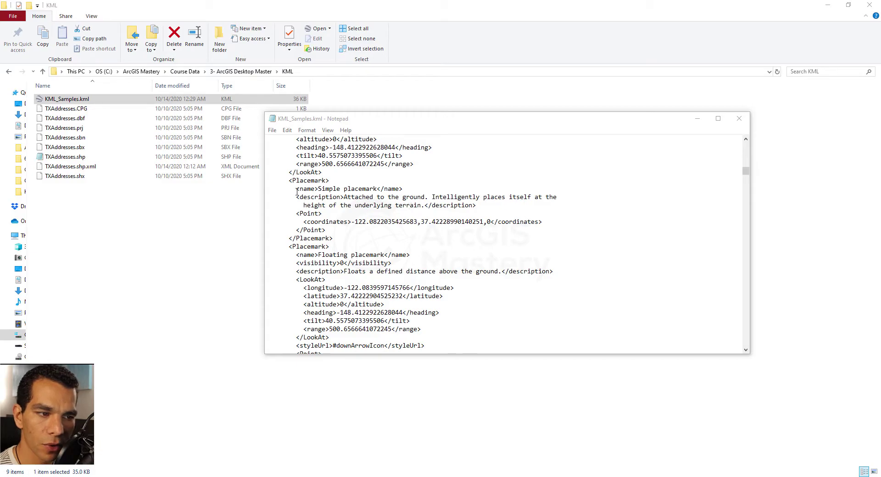
pyautogui.scroll(-2, 328, 201)
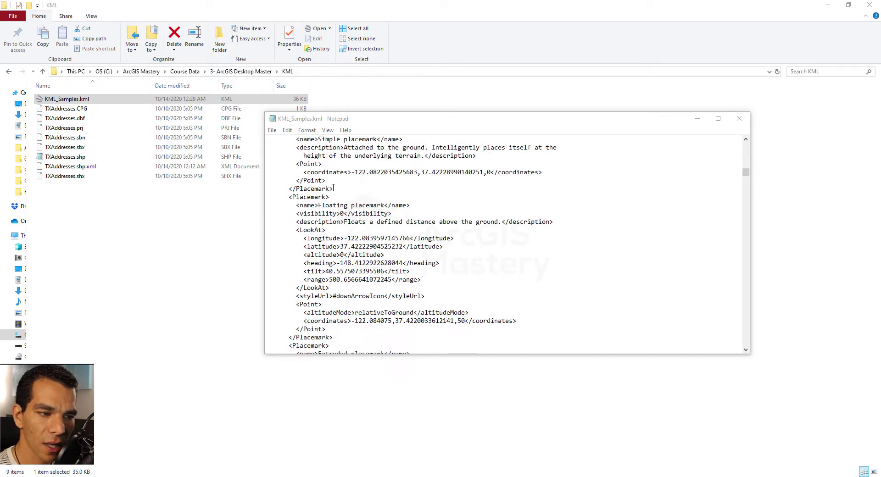
pyautogui.scroll(-5, 334, 188)
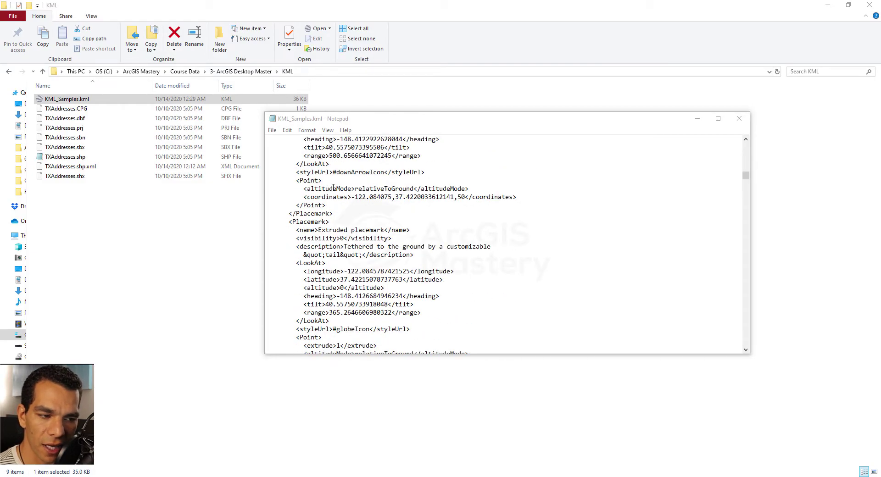
pyautogui.scroll(-4, 334, 188)
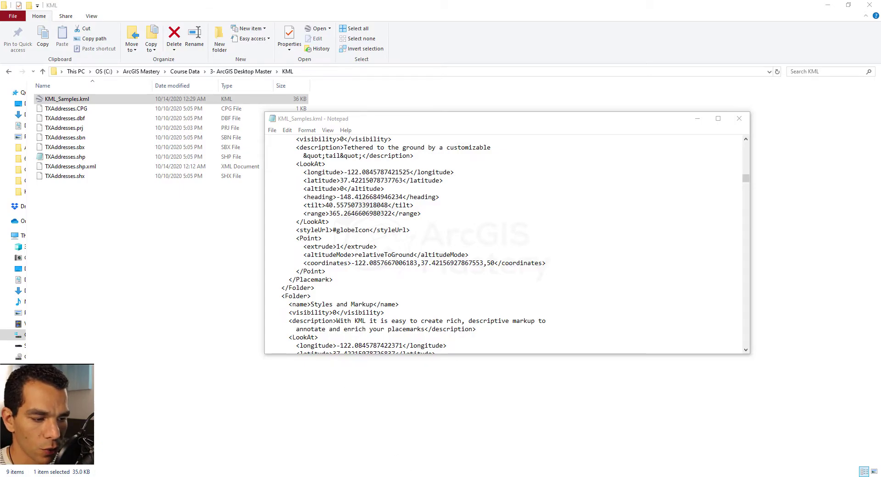
# Step: Switch to ArcCatalog, search for "kml" and look at the parameters of the Layer To KML tool
pyautogui.click(501, 472)
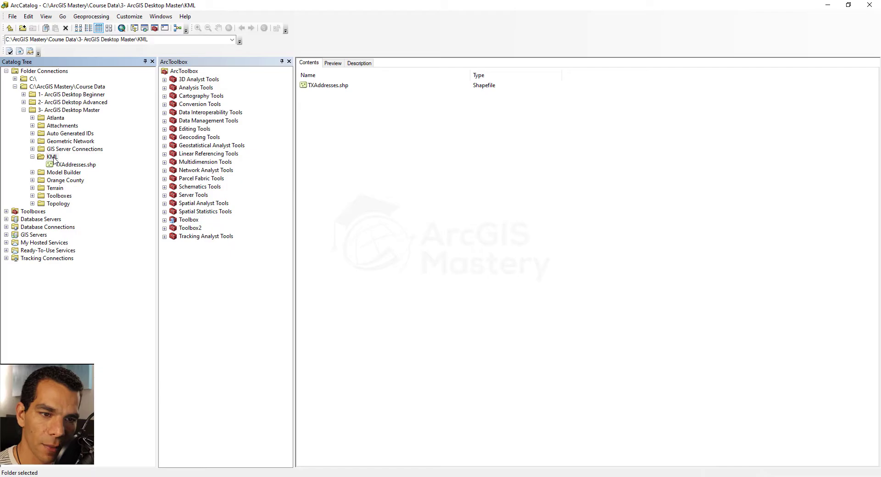
pyautogui.click(144, 29)
pyautogui.click(762, 97)
pyautogui.write('kml')
pyautogui.press('Return')
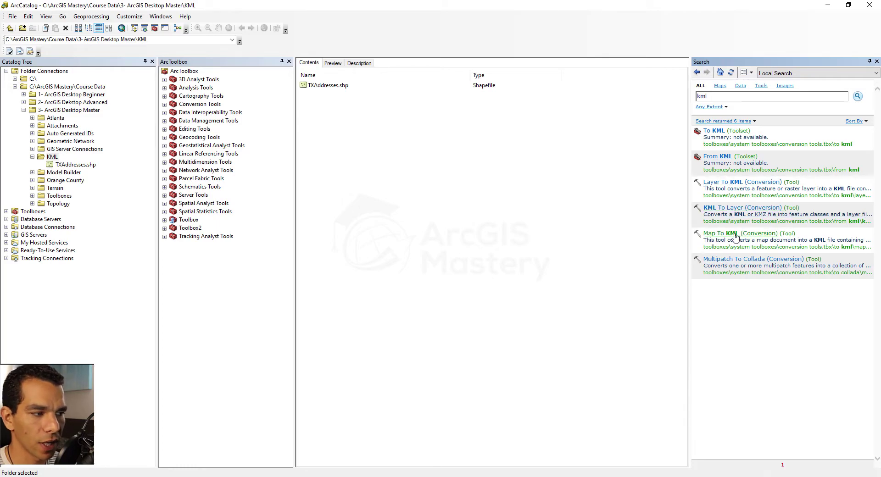
pyautogui.click(721, 187)
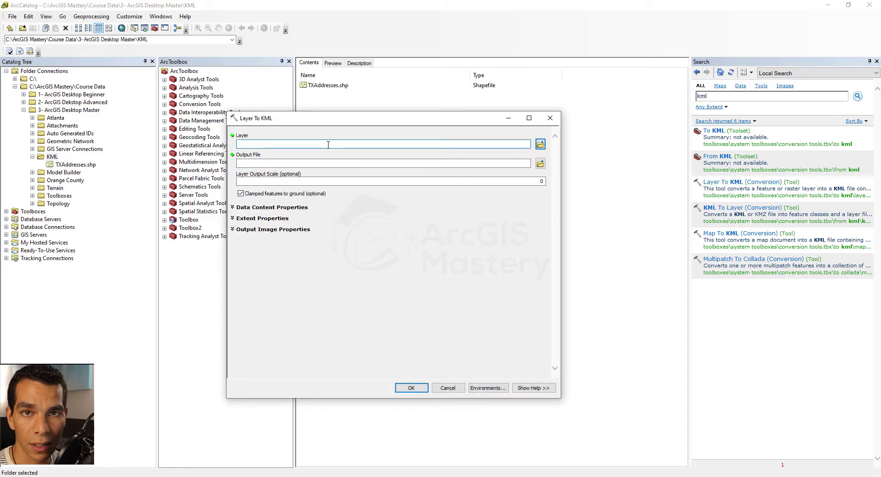
pyautogui.click(550, 119)
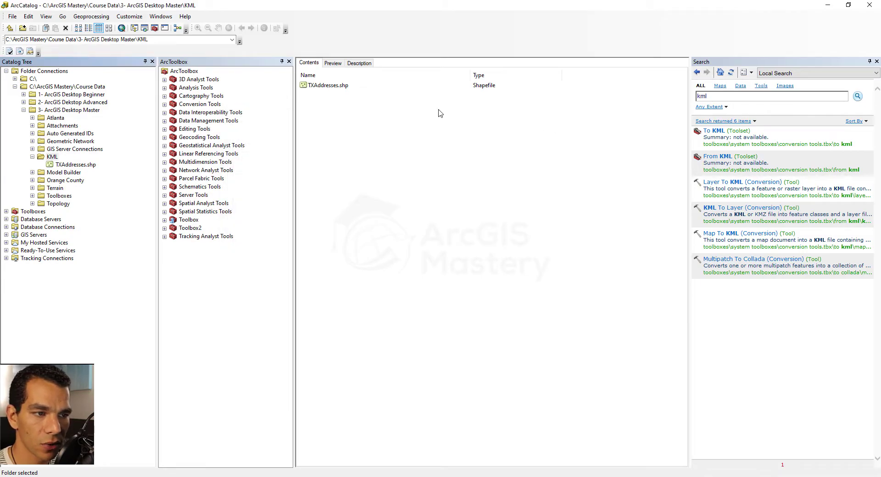
# Step: Start a new layer file in the KML folder and name it ToKML
pyautogui.rightClick(326, 106)
pyautogui.moveTo(357, 165)
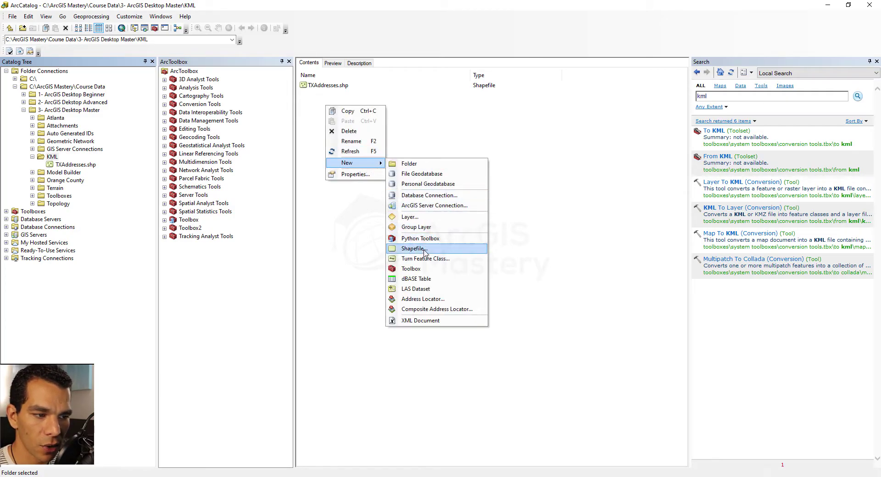
pyautogui.click(417, 218)
pyautogui.press('BackSpace')
pyautogui.write('ToKML')
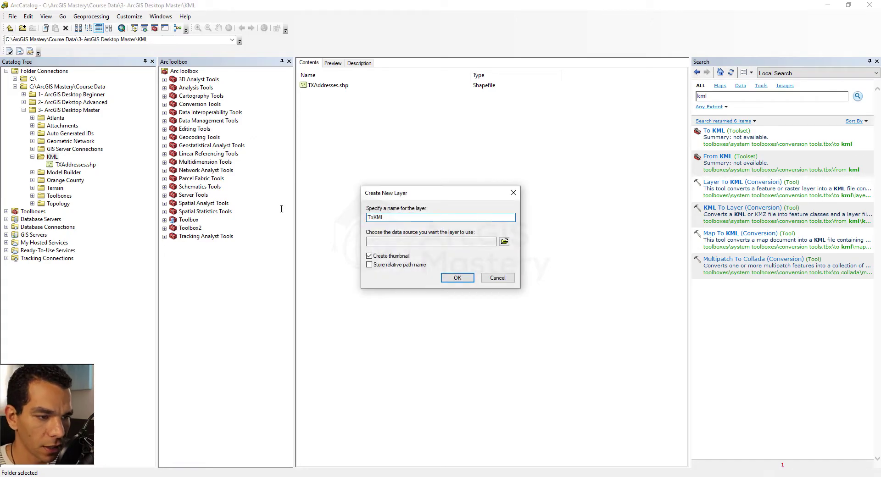
# Step: Set the new layer's data source to TXAddresses.shp from the 3- ArcGIS Desktop Master\KML folder and create the layer
pyautogui.click(505, 241)
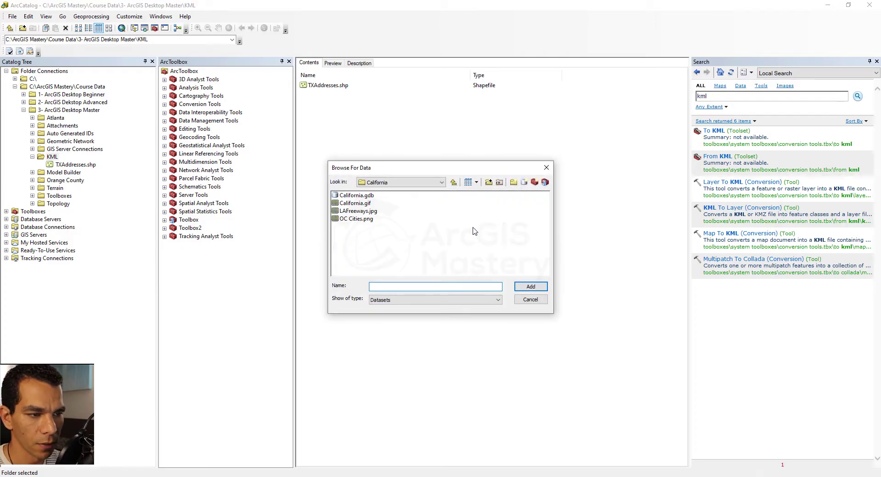
pyautogui.click(442, 182)
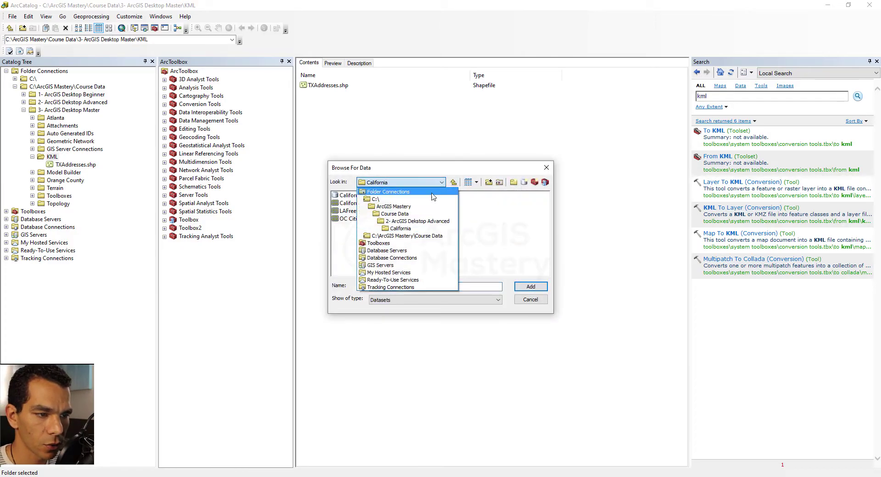
pyautogui.click(408, 214)
pyautogui.doubleClick(373, 212)
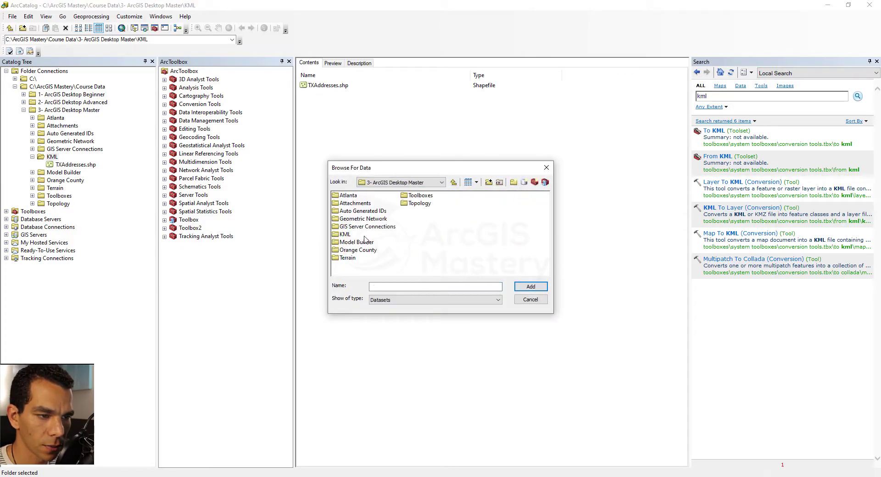
pyautogui.doubleClick(347, 234)
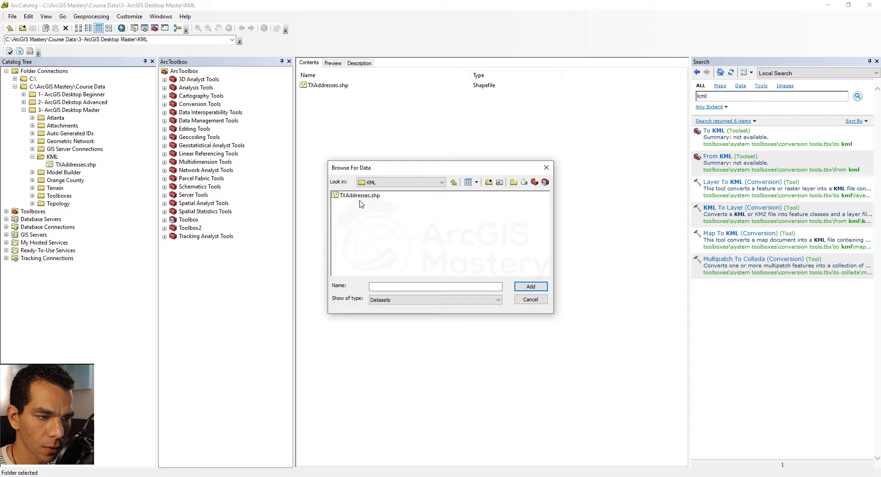
pyautogui.click(361, 196)
pyautogui.click(518, 287)
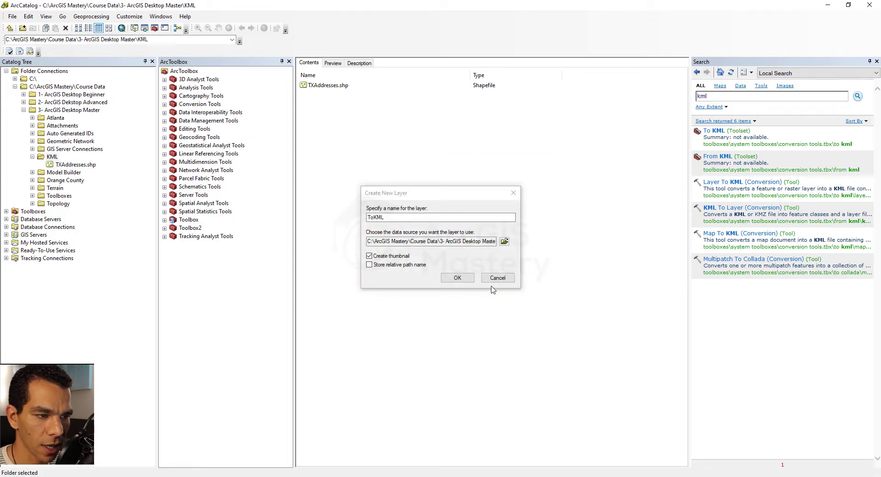
pyautogui.click(457, 279)
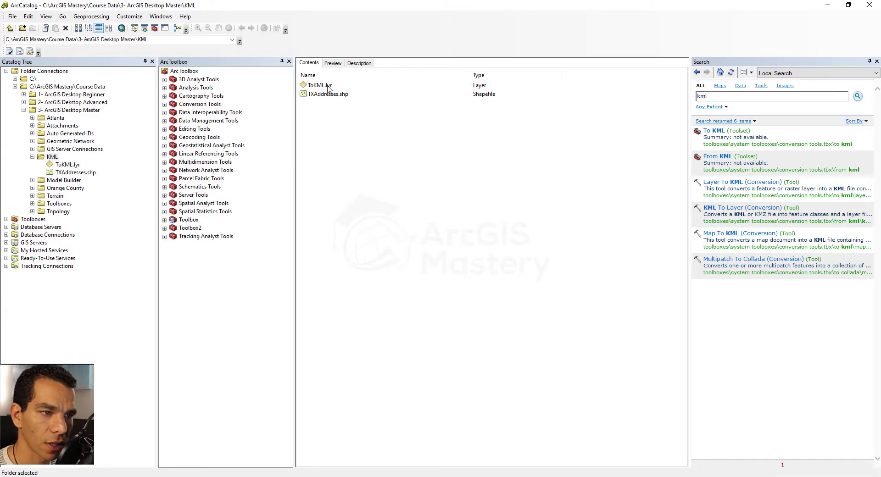
# Step: Run Layer To KML on ToKML.lyr with TXAddresses_LayerToKML.kmz in the KML folder as the output file
pyautogui.click(716, 182)
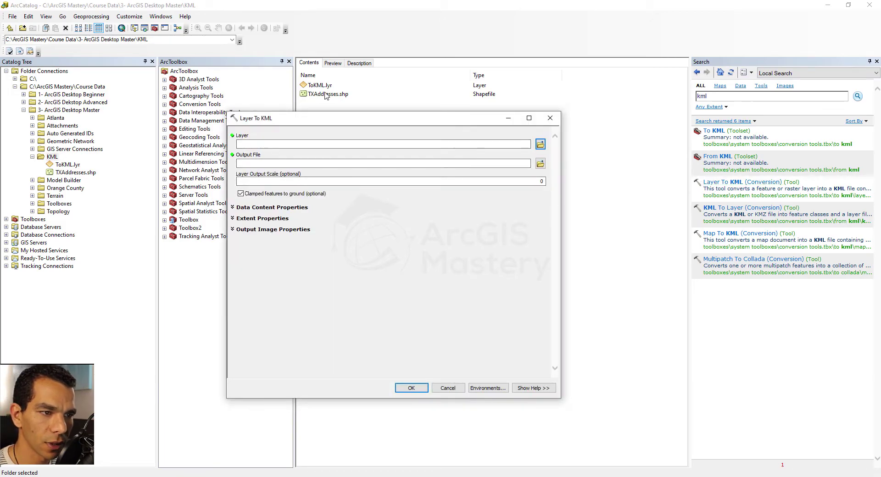
pyautogui.moveTo(327, 87); pyautogui.dragTo(337, 142)
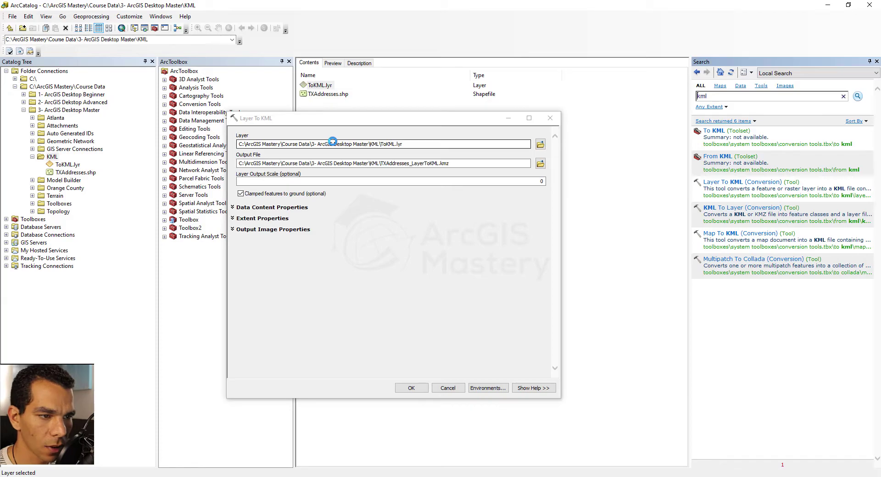
pyautogui.click(444, 163)
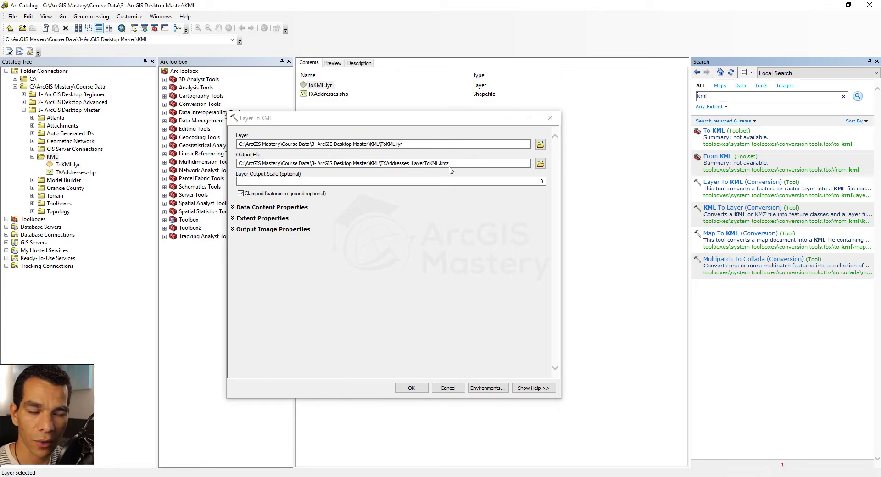
pyautogui.click(407, 388)
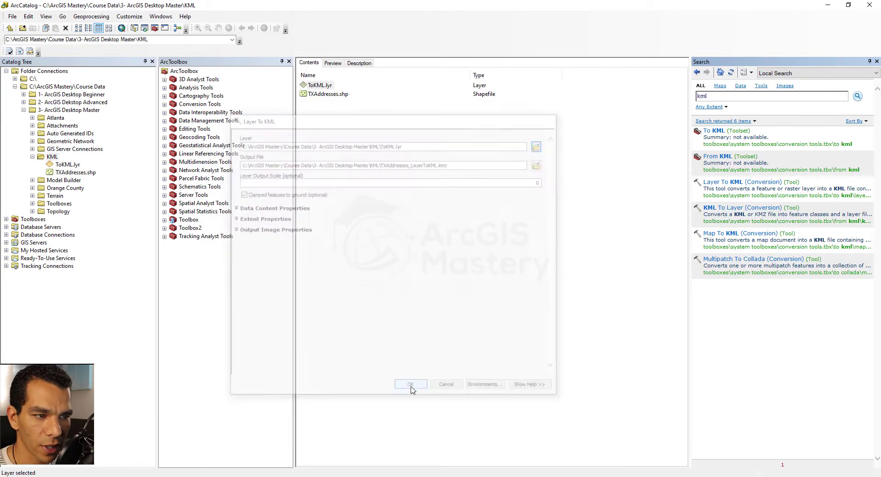
# Step: Switch to File Explorer, open TXAddresses_LayerToKML.kmz in Google Earth Pro and display the attributes of one address point
pyautogui.hotkey('alt', 'Tab')
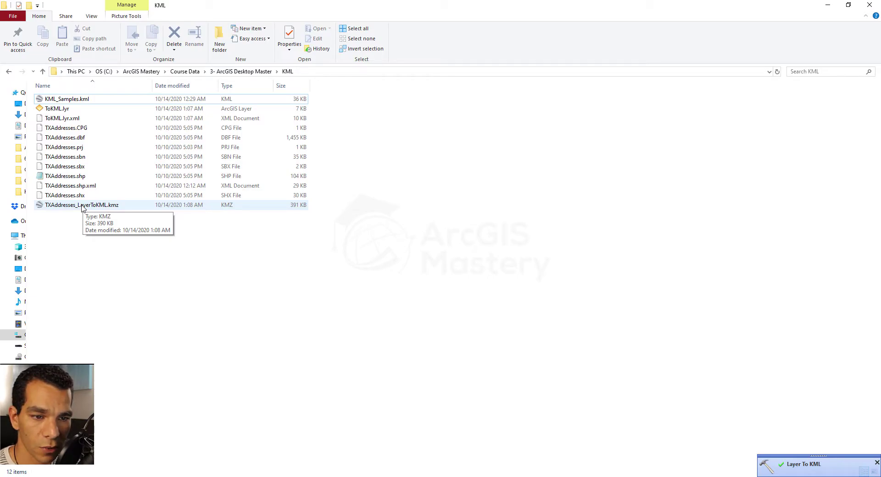
pyautogui.moveTo(83, 208); pyautogui.dragTo(468, 243)
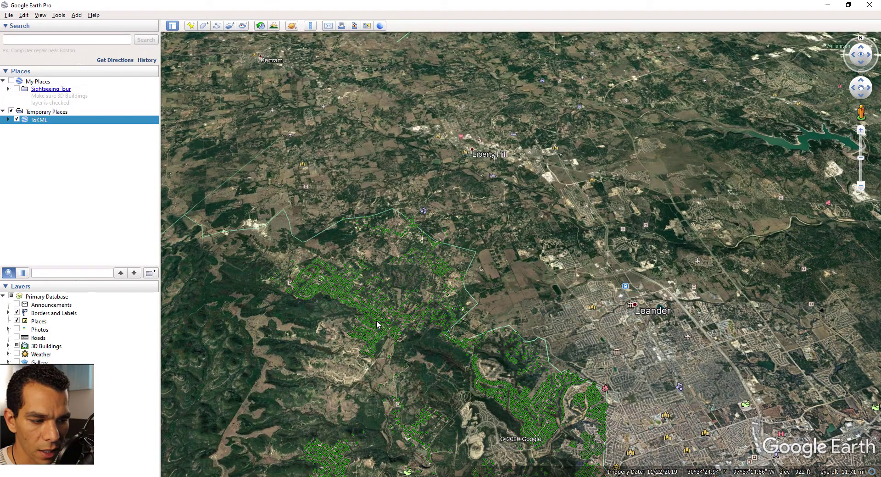
pyautogui.click(377, 323)
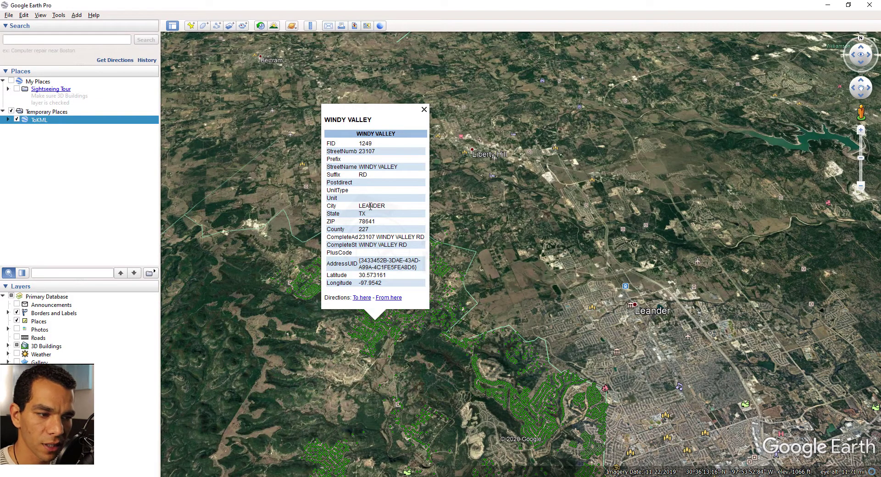
# Step: Switch to the browser, load TXAddresses_LayerToKML.kmz into the online KML, KMZ Viewer and display one address point's attributes
pyautogui.hotkey('alt', 'Tab')
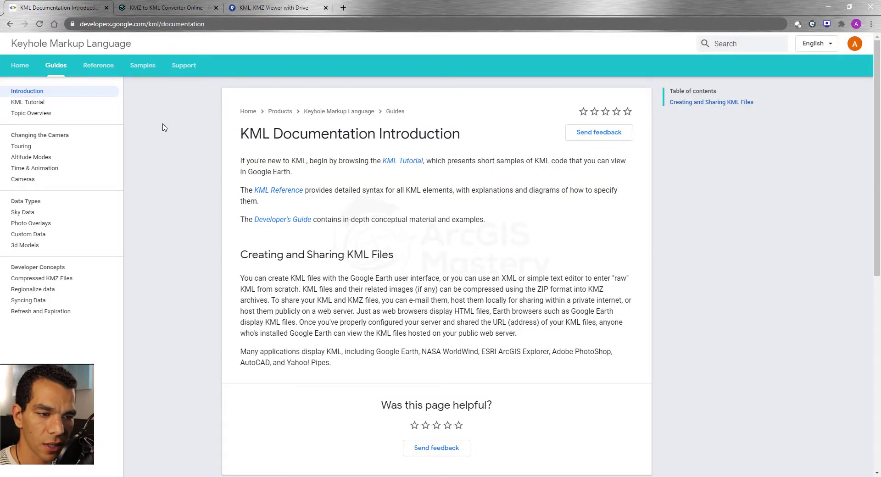
pyautogui.click(278, 10)
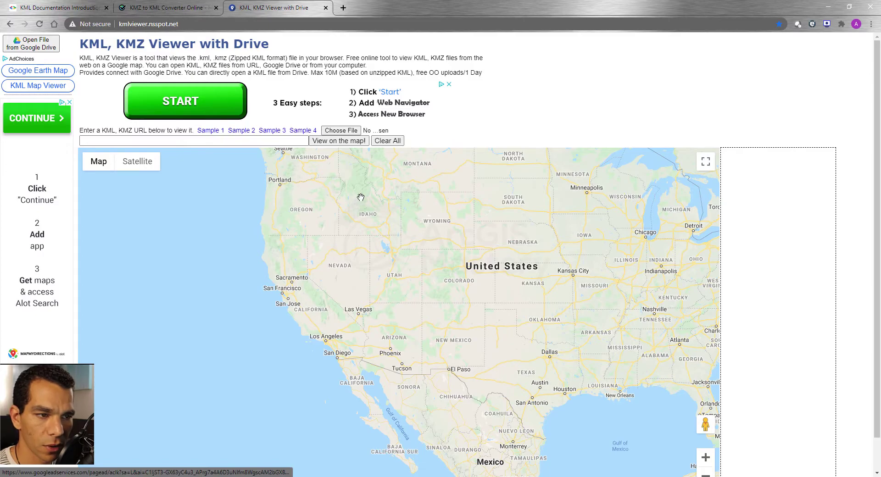
pyautogui.click(350, 132)
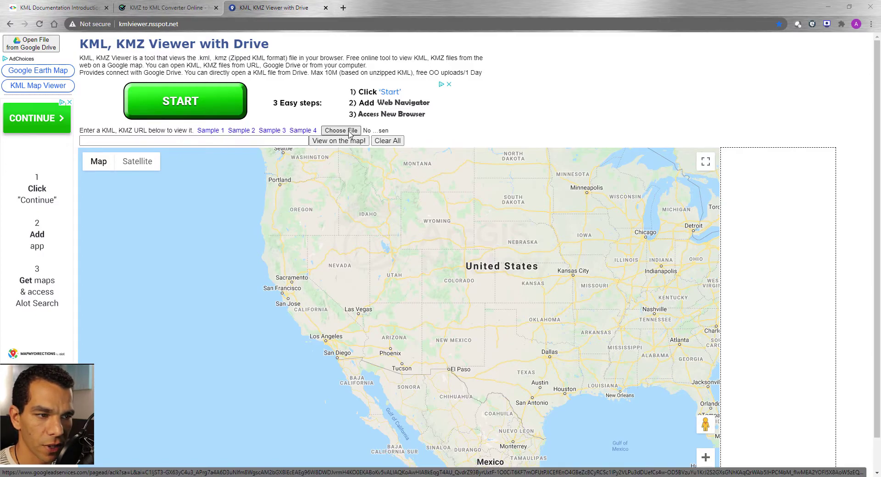
pyautogui.click(236, 98)
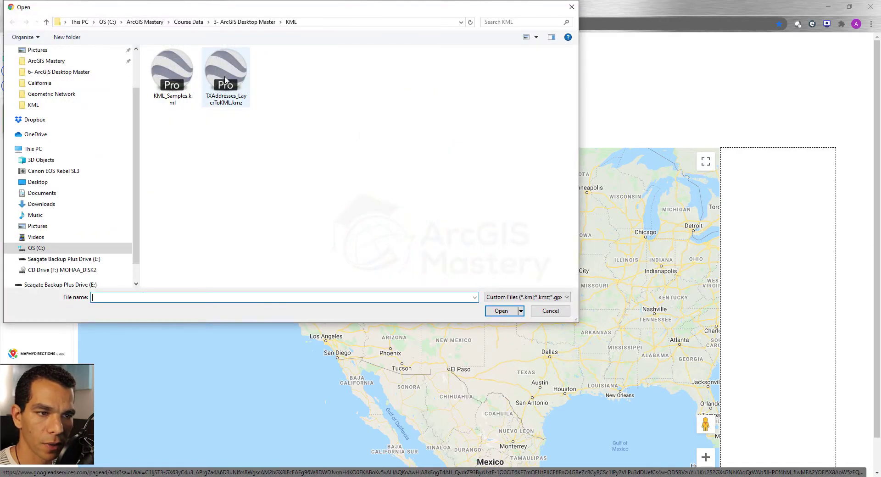
pyautogui.click(505, 307)
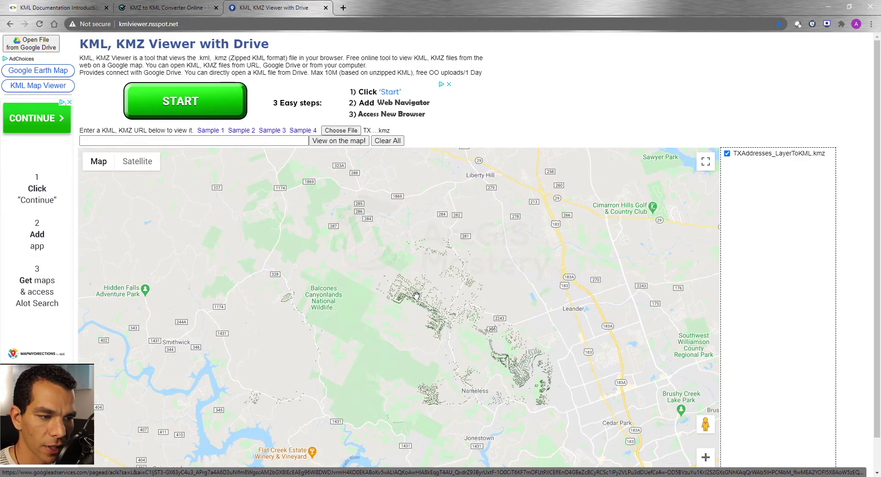
pyautogui.scroll(2, 417, 296)
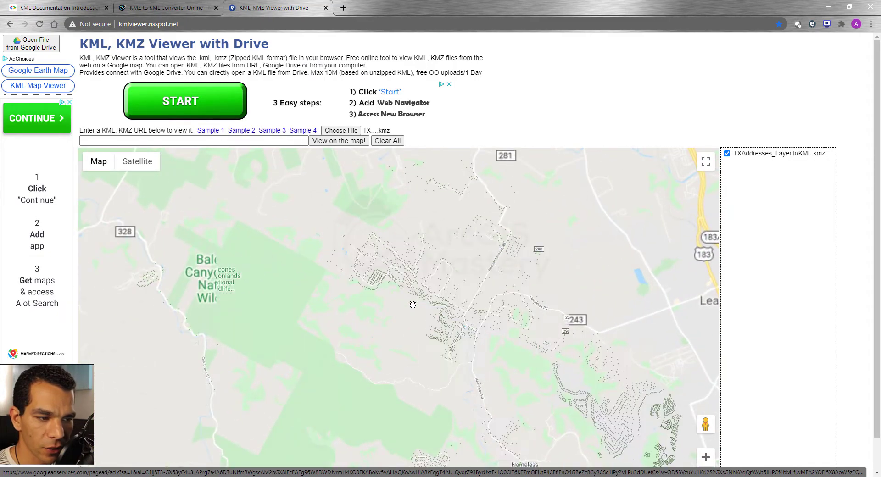
pyautogui.click(410, 287)
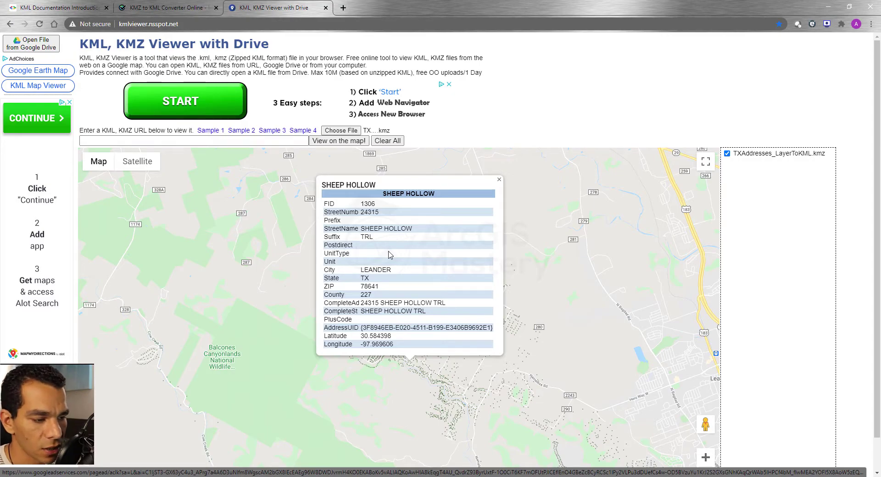
# Step: Switch to ArcCatalog and run KML To Layer on TXAddresses_LayerToKML.kmz with the KML folder as output location and TXAddresses_LayerToKML as output data name
pyautogui.hotkey('alt', 'Tab')
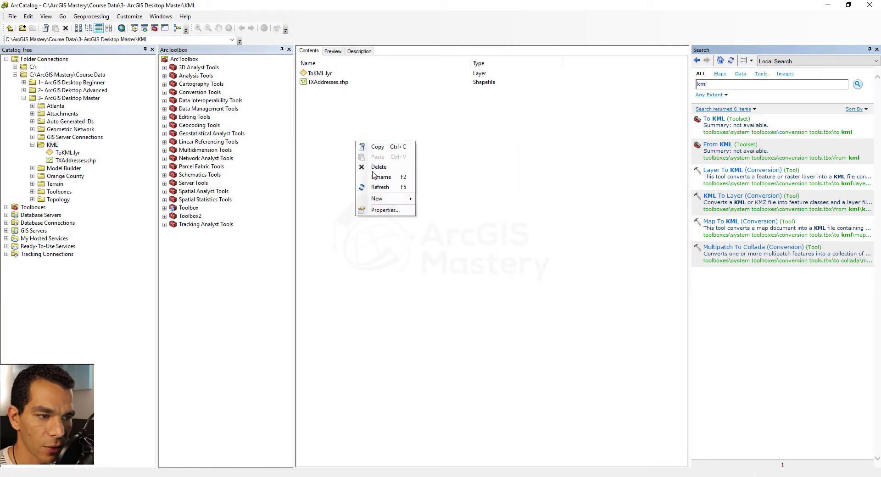
pyautogui.click(380, 187)
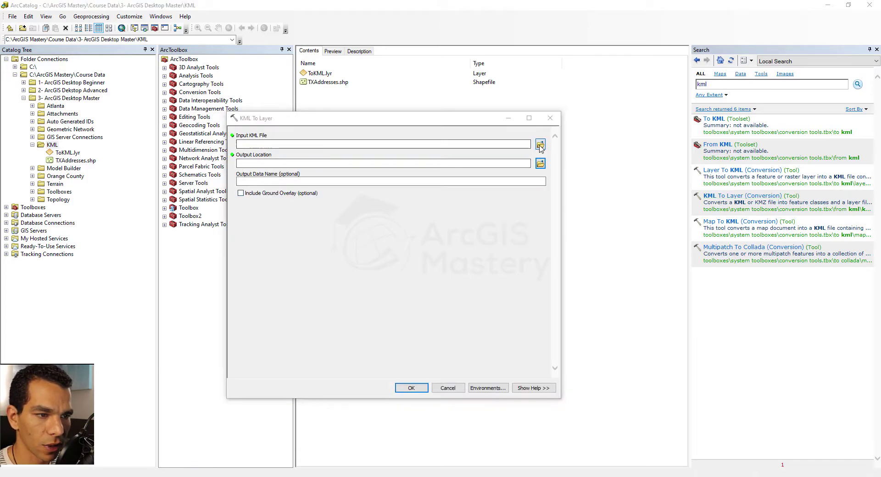
pyautogui.click(540, 146)
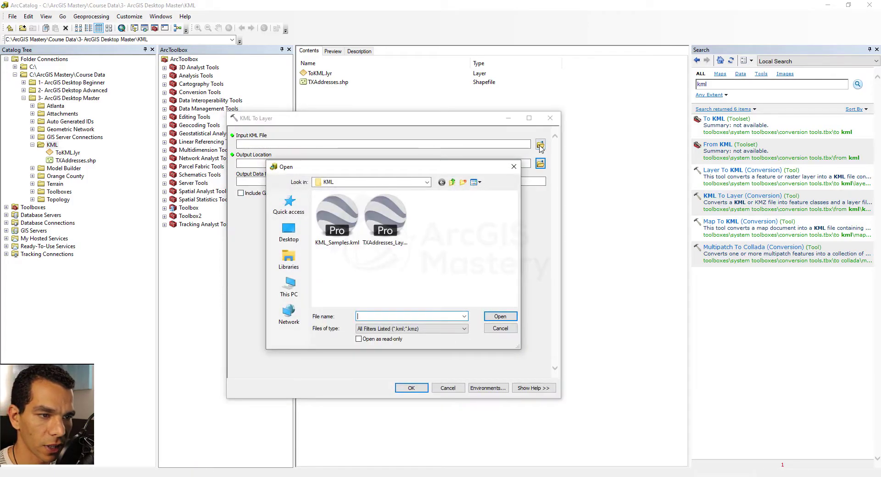
pyautogui.doubleClick(386, 220)
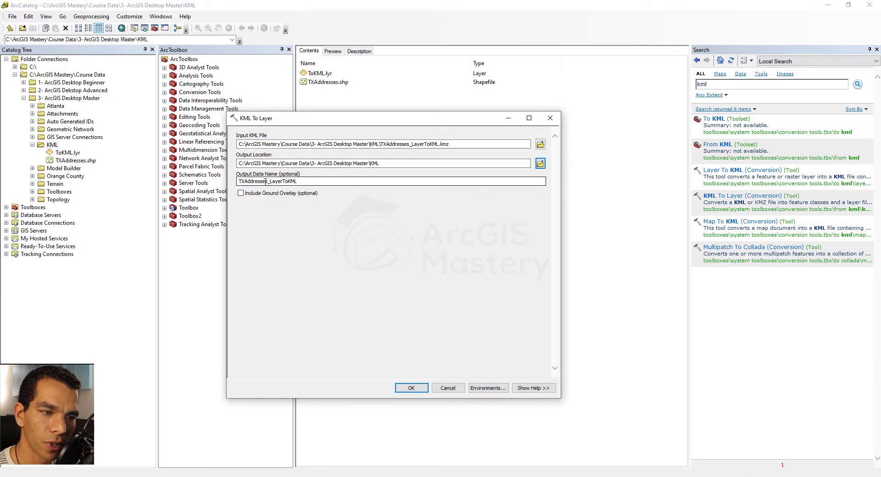
pyautogui.click(411, 388)
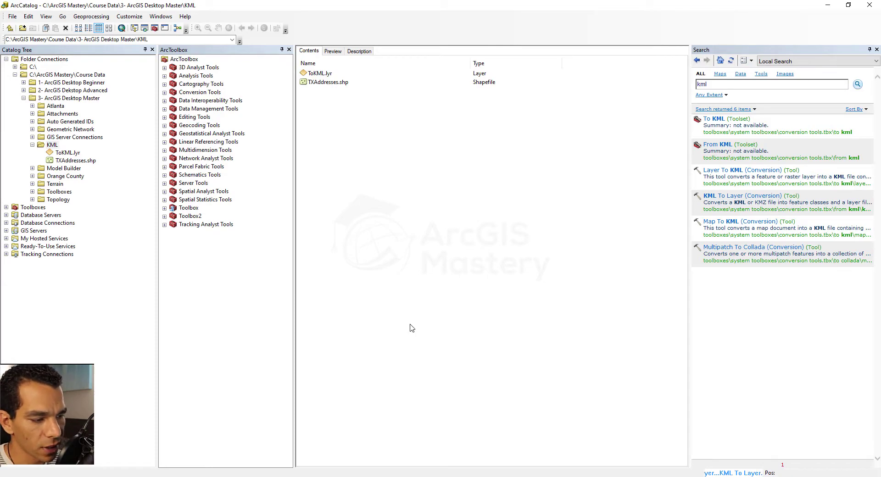
pyautogui.click(734, 473)
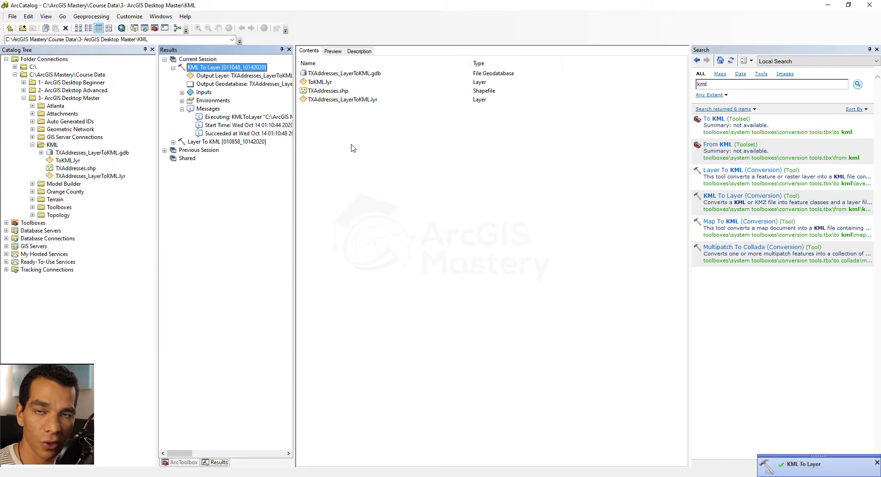
# Step: Preview the Points feature class in the Placemarks dataset of TXAddresses_LayerToKML.gdb and identify the attributes at one point location
pyautogui.doubleClick(343, 75)
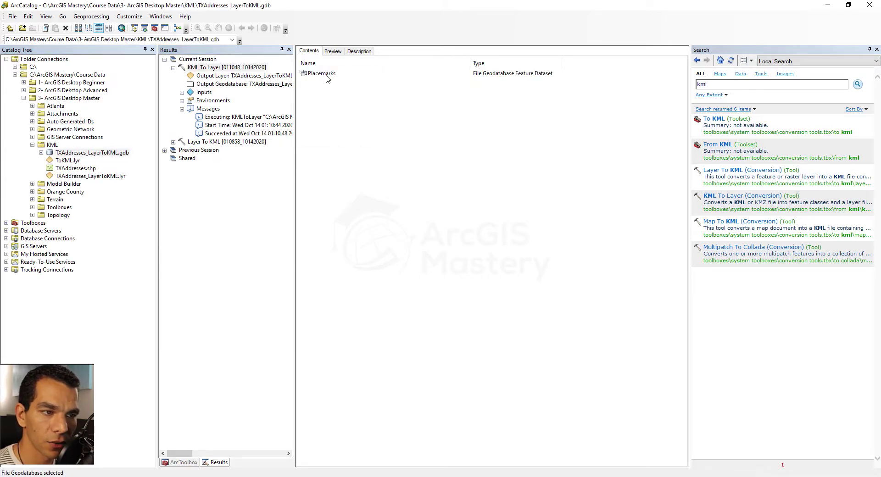
pyautogui.doubleClick(322, 74)
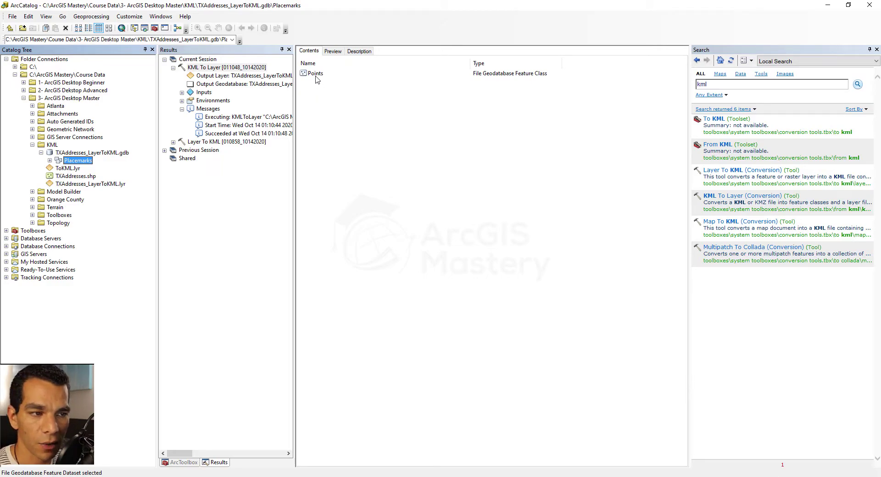
pyautogui.click(315, 74)
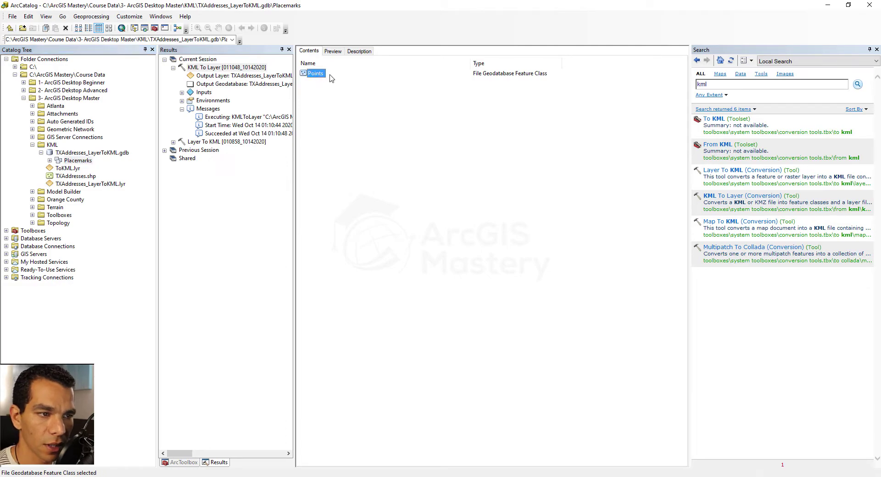
pyautogui.click(333, 51)
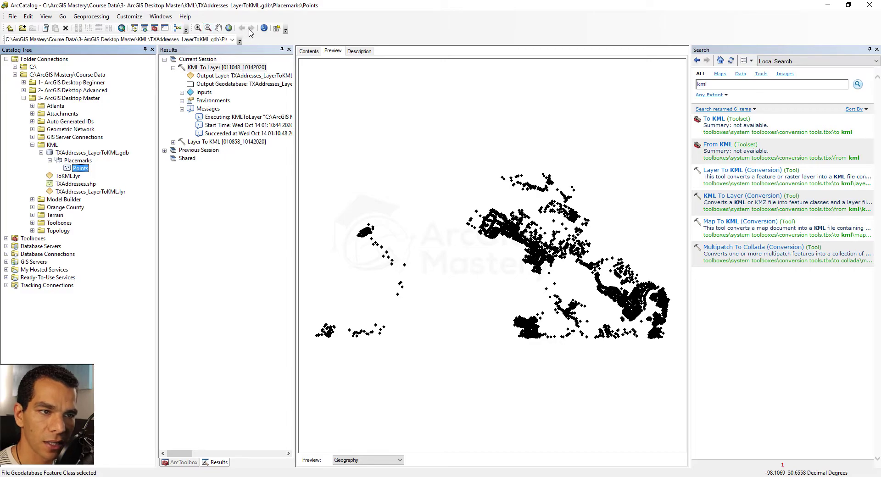
pyautogui.click(264, 28)
pyautogui.click(548, 255)
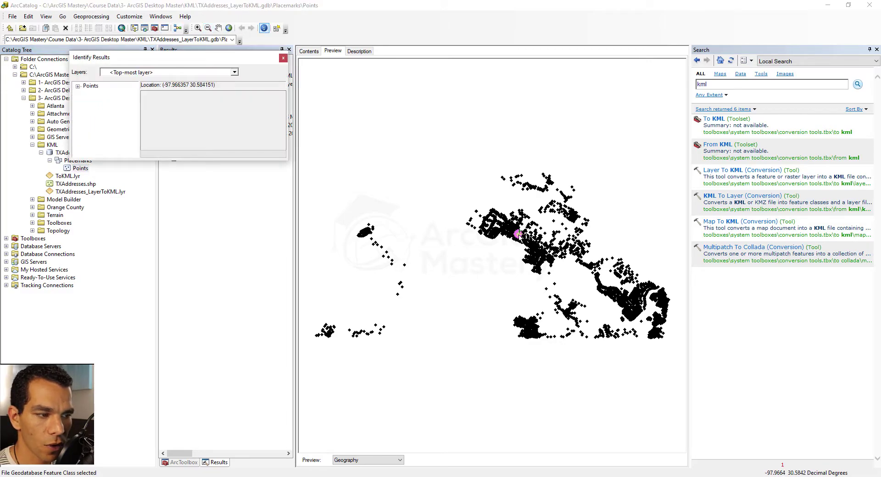
pyautogui.moveTo(282, 112); pyautogui.dragTo(282, 131)
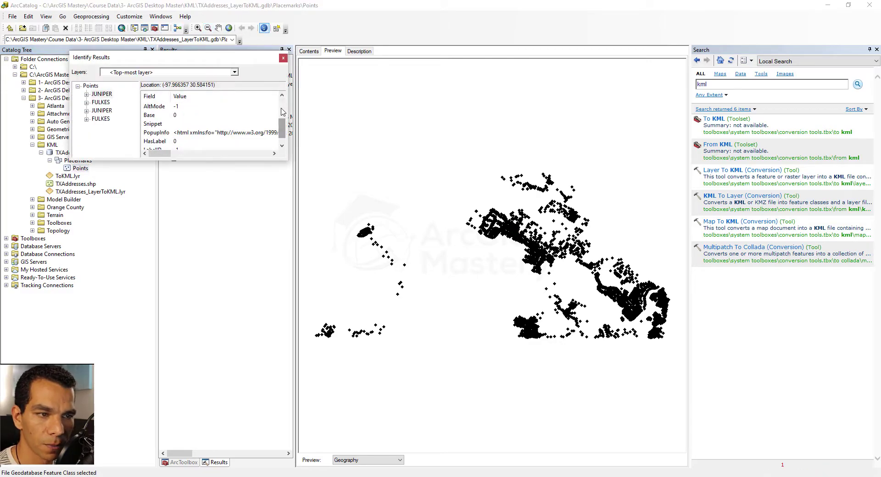
pyautogui.click(283, 58)
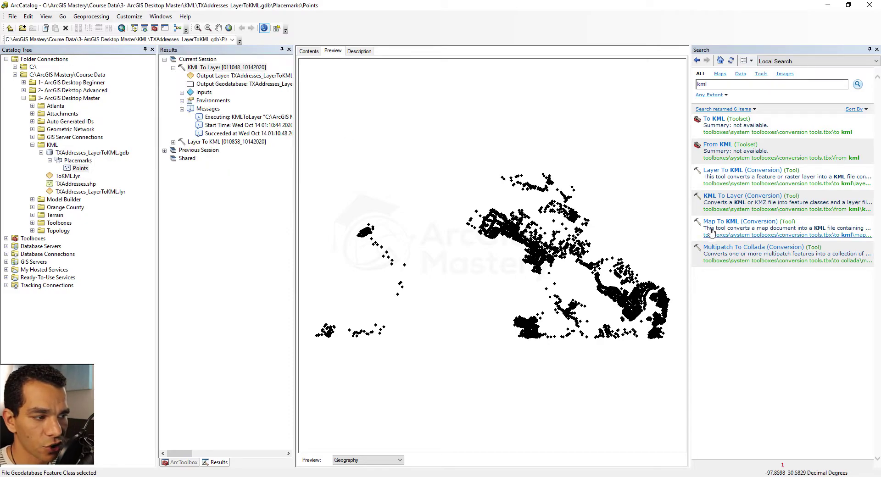
# Step: Open the Map To KML tool and set California.mxd from the California folder of the Advanced course data as the map document
pyautogui.click(724, 222)
pyautogui.click(540, 144)
pyautogui.click(394, 200)
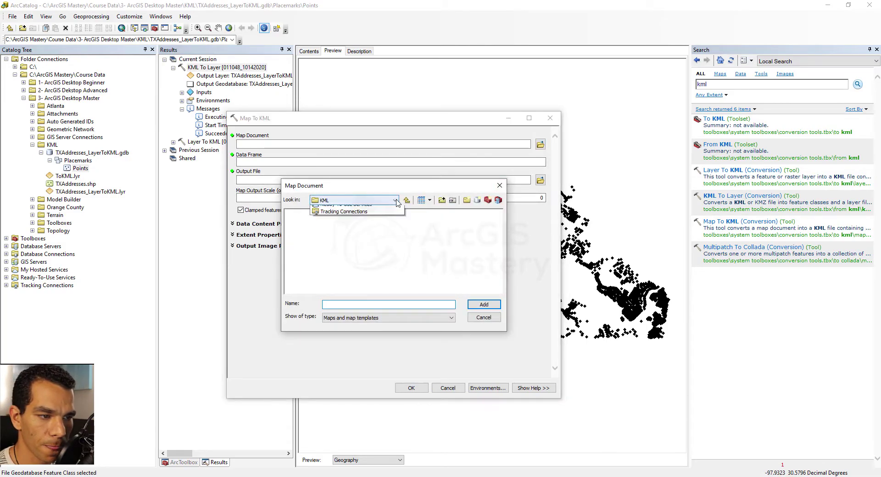
pyautogui.click(365, 239)
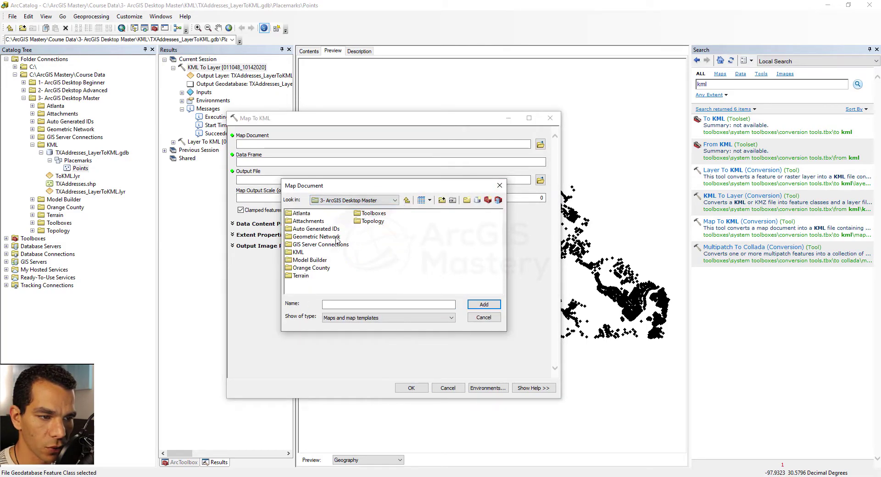
pyautogui.doubleClick(316, 235)
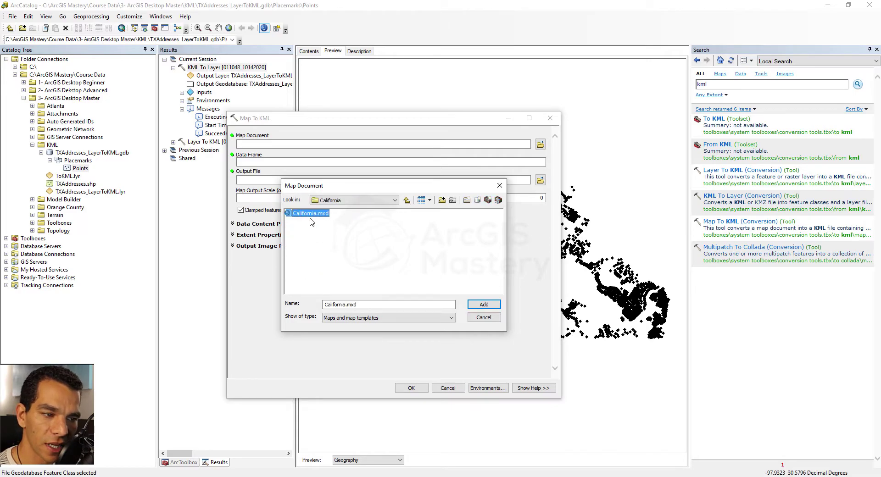
pyautogui.click(480, 305)
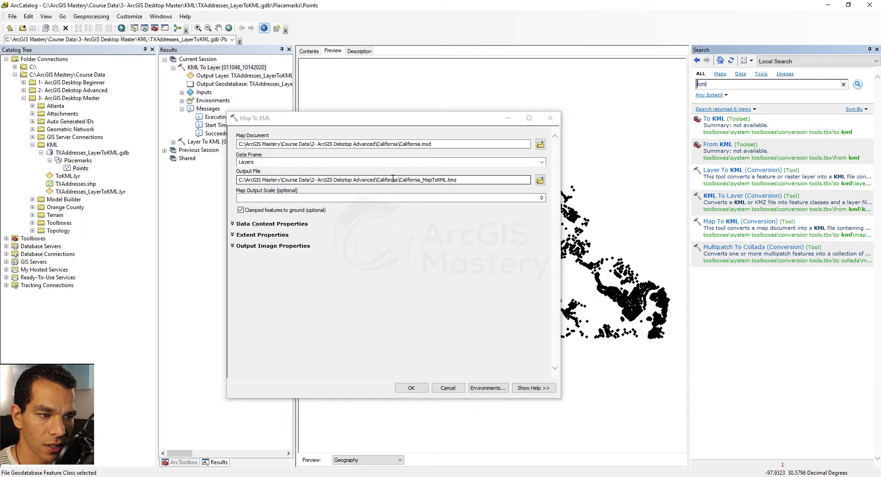
# Step: Set the output file to MapToKML.kmz in the 3- ArcGIS Desktop Master\KML folder and run Map To KML
pyautogui.click(540, 180)
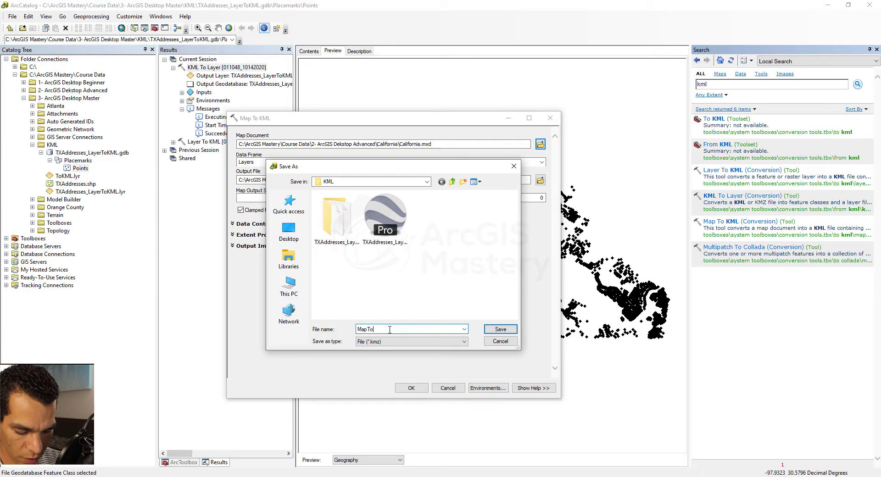
pyautogui.click(500, 329)
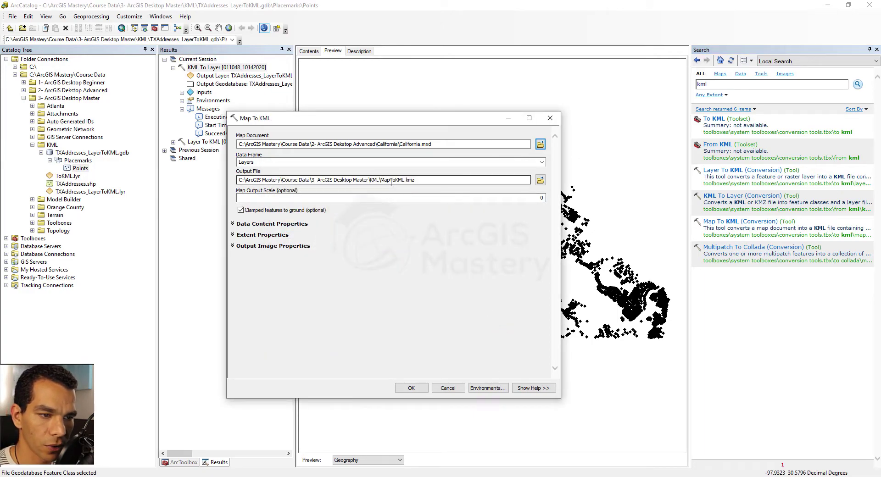
pyautogui.click(411, 388)
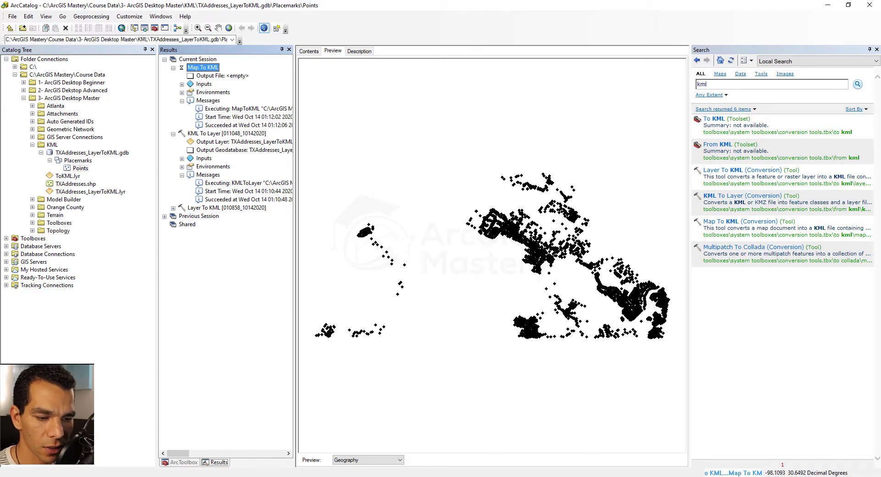
# Step: Switch to File Explorer, refresh the KML folder and display MapToKML.kmz in Google Earth Pro over Southern California
pyautogui.hotkey('alt', 'Tab')
pyautogui.rightClick(118, 302)
pyautogui.click(138, 337)
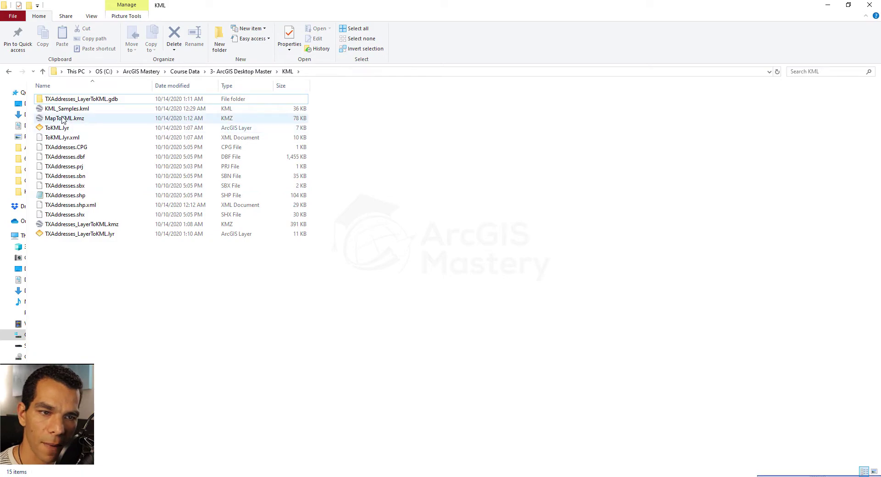
pyautogui.moveTo(63, 120); pyautogui.dragTo(555, 365)
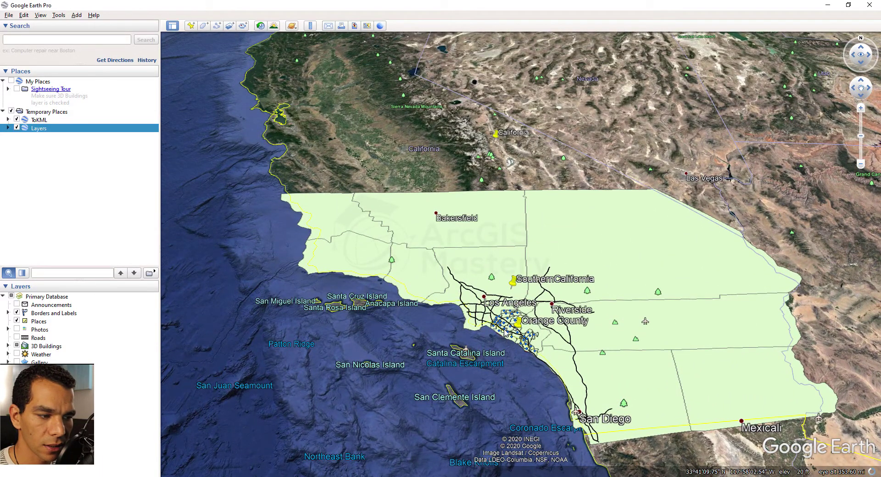
pyautogui.scroll(3, 520, 324)
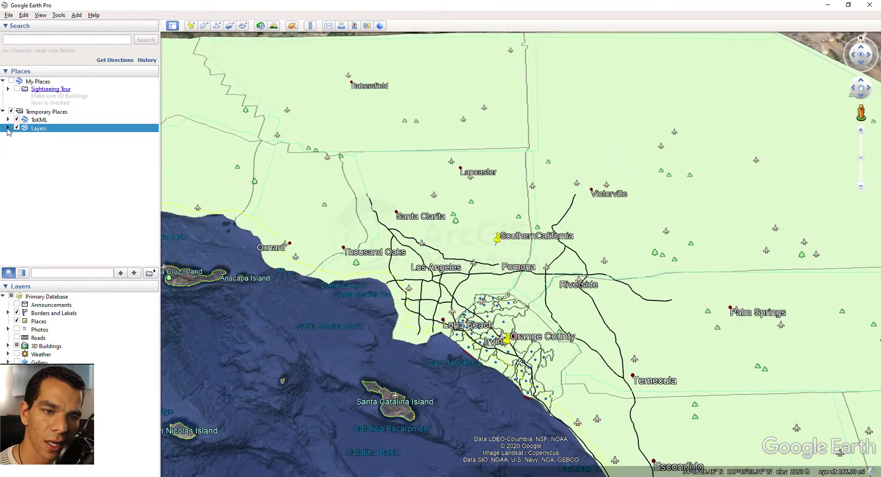
# Step: Examine the placemarks and feature layers inside the Layers entry in Temporary Places, toggling the visibility of its placemarks
pyautogui.click(8, 128)
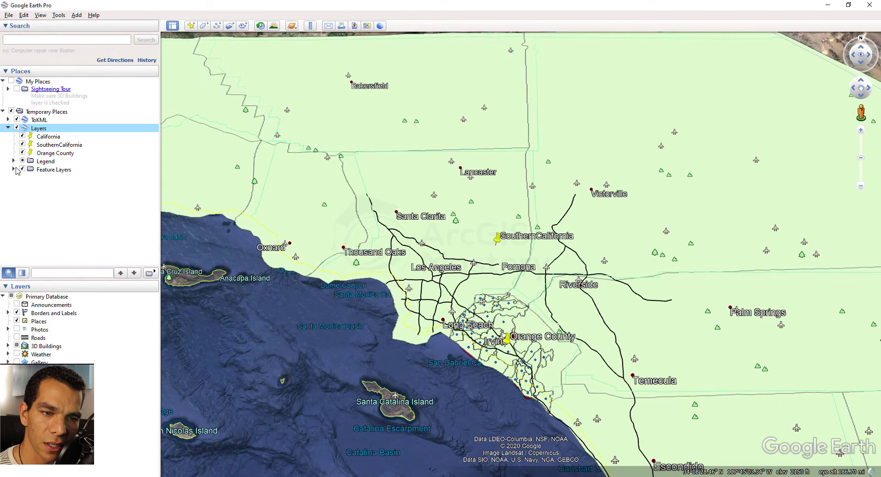
pyautogui.click(13, 170)
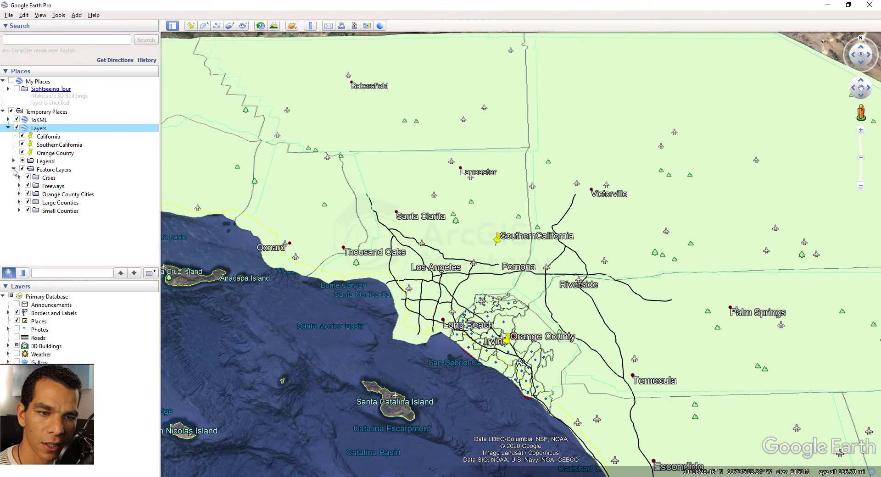
pyautogui.click(22, 144)
pyautogui.click(22, 136)
pyautogui.click(22, 144)
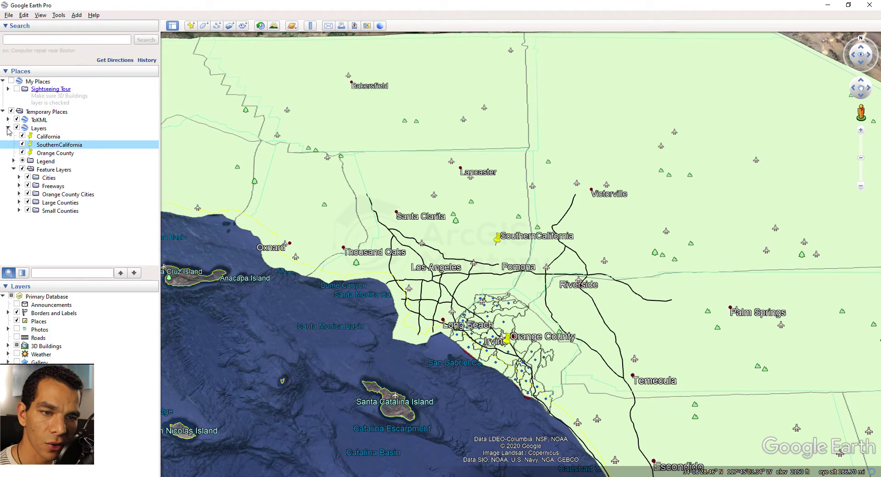
# Step: Collapse the Layers entry and open the Save Place As dialog for it
pyautogui.click(8, 128)
pyautogui.rightClick(39, 131)
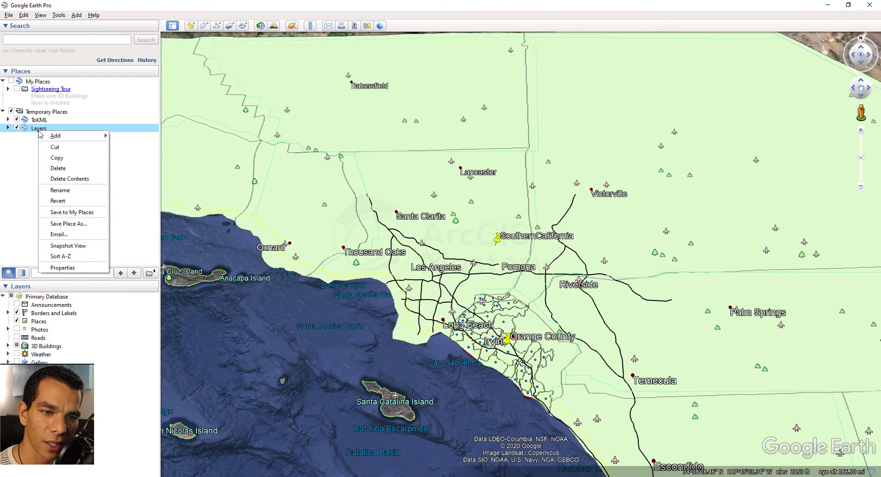
pyautogui.click(78, 213)
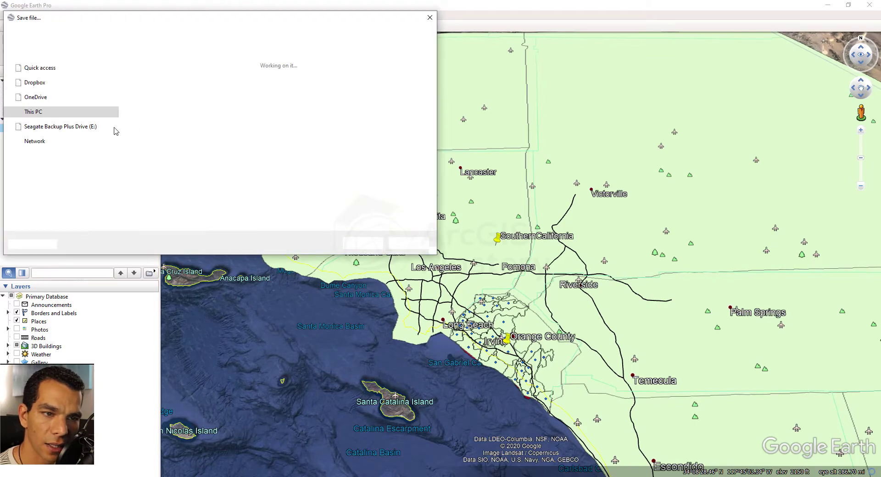
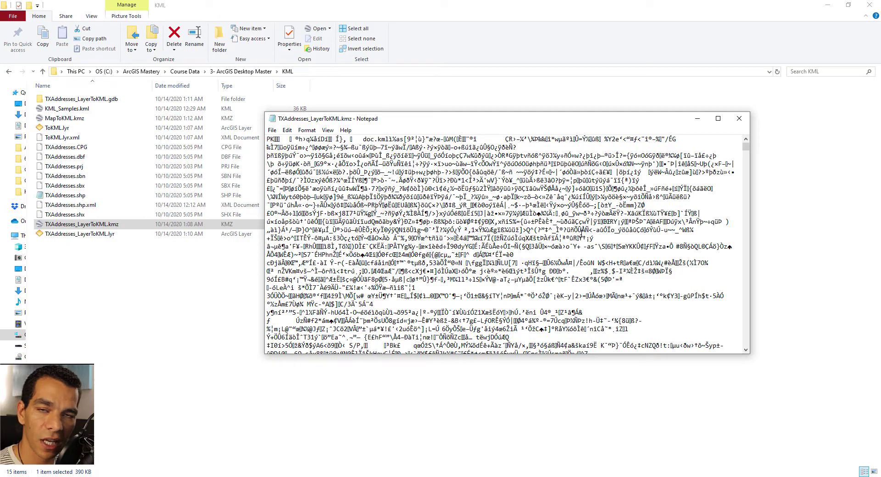
# Step: Close Notepad, switch to the browser and add MapToKML.kmz to the MyGeodata KMZ to KML converter
pyautogui.click(738, 118)
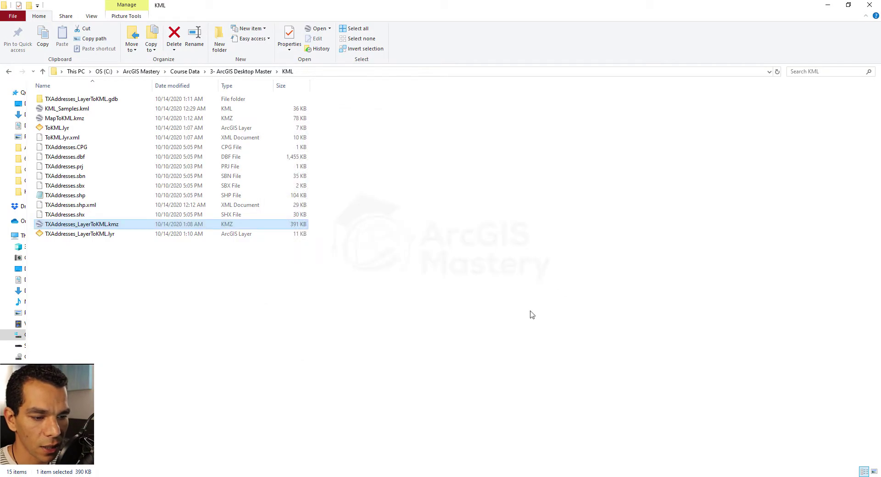
pyautogui.click(261, 438)
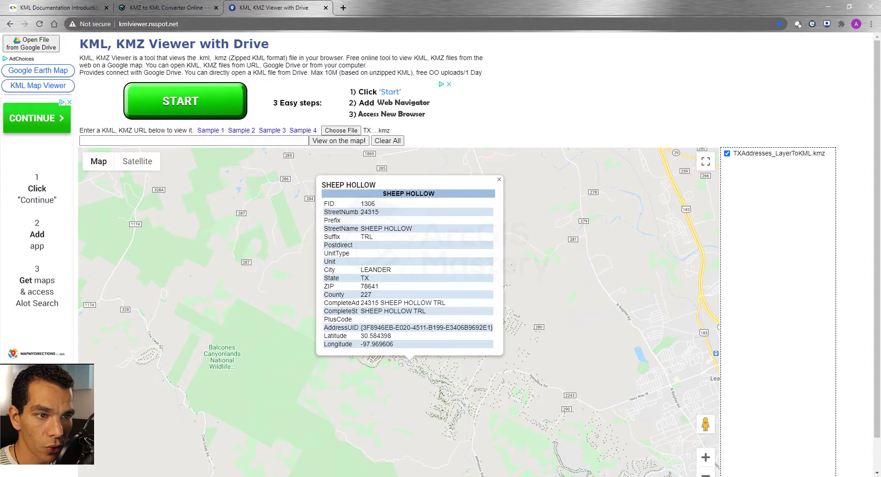
pyautogui.click(145, 4)
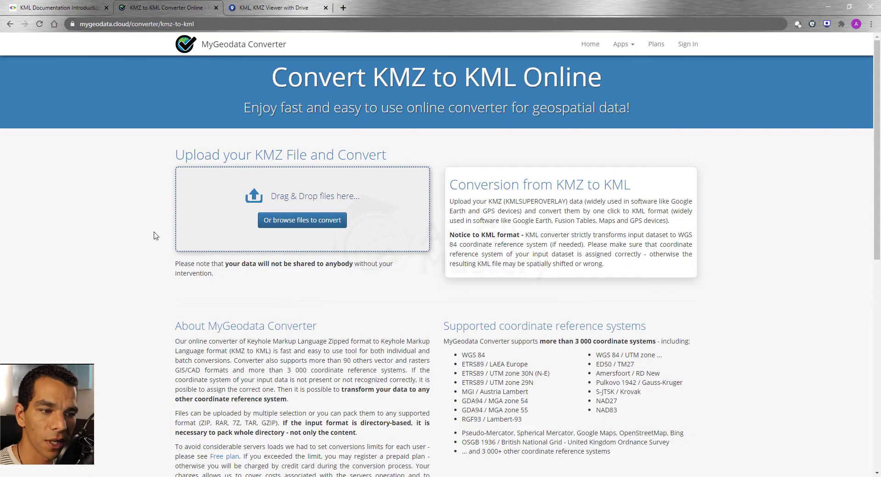
pyautogui.click(299, 220)
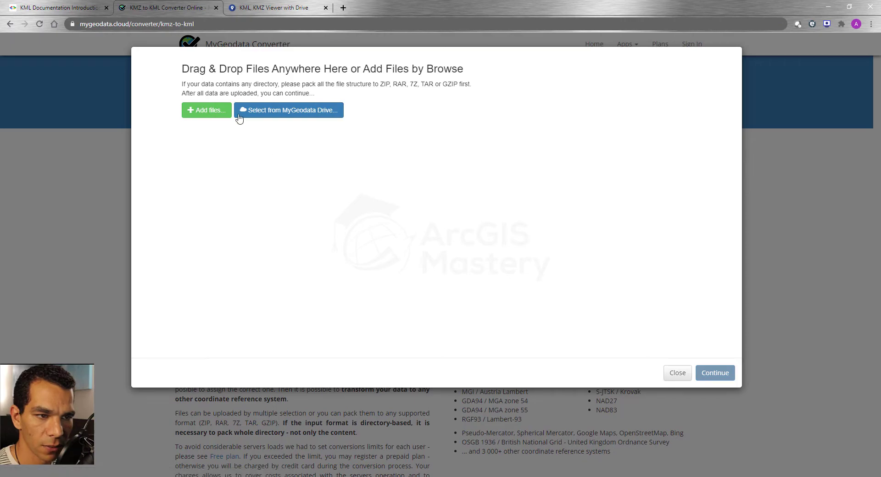
pyautogui.click(214, 112)
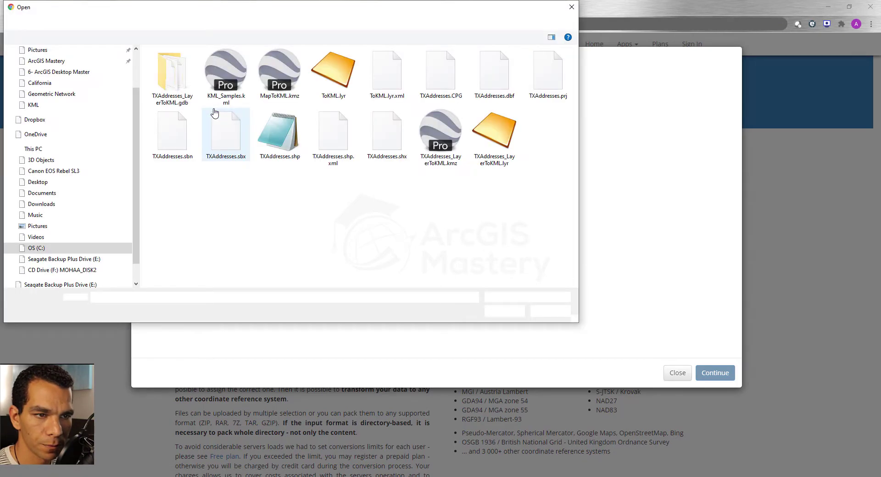
pyautogui.doubleClick(288, 79)
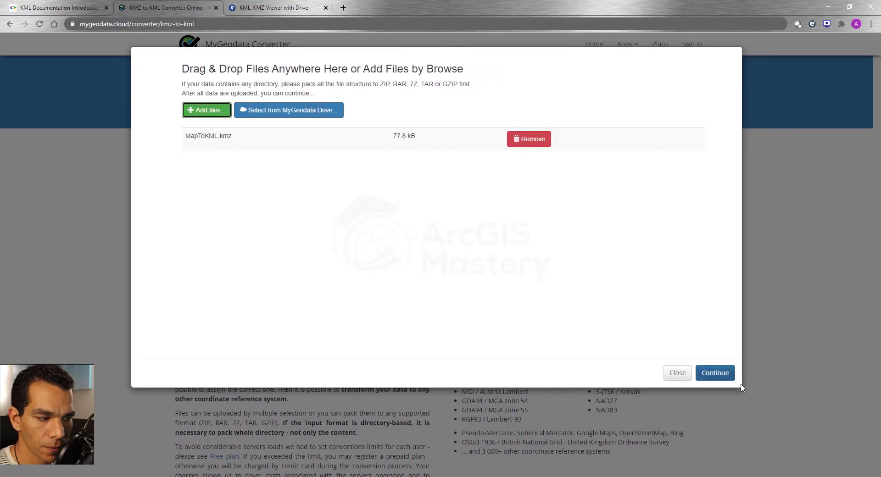
# Step: Upload MapToKML.kmz with all its layers, convert it to KML in WGS 84 (EPSG:4326) and download the result
pyautogui.click(715, 373)
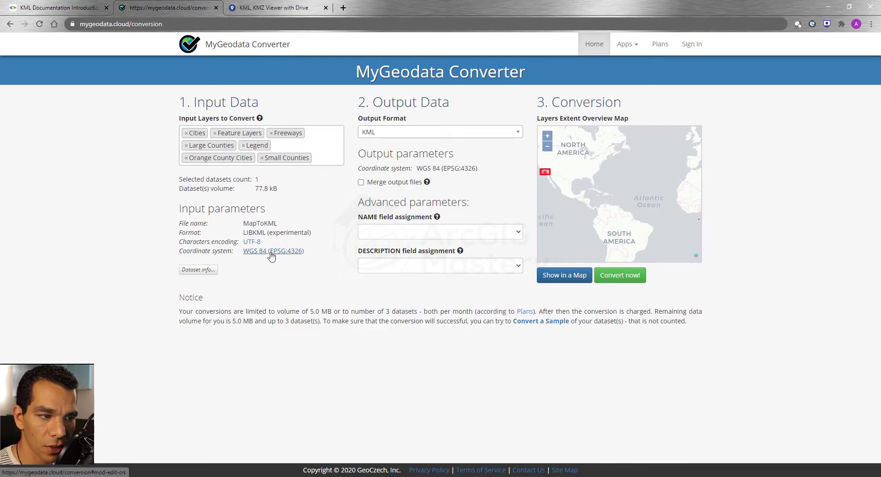
pyautogui.click(620, 278)
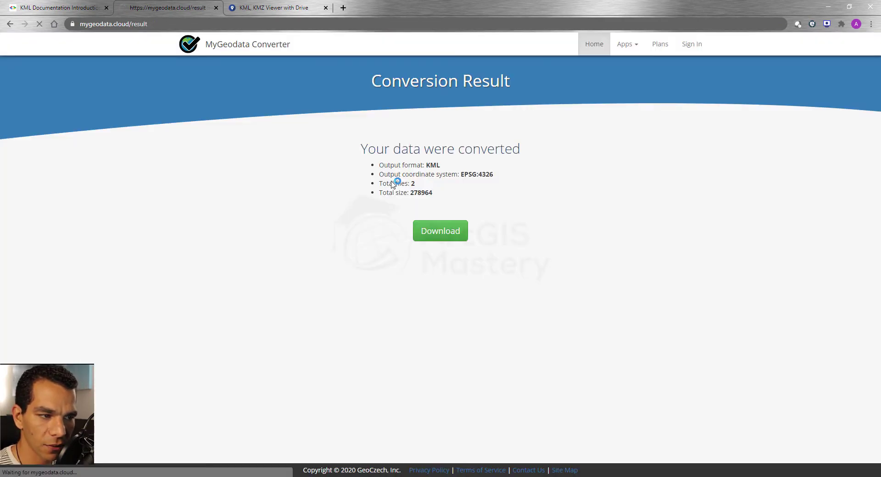
pyautogui.click(430, 236)
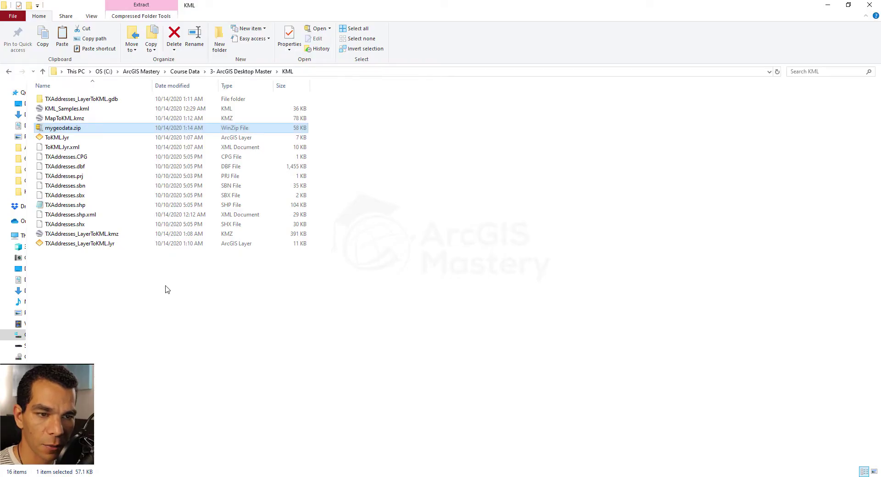
# Step: Extract mygeodata.zip directly into the KML folder in File Explorer and open the extracted MapToKML.kml in Notepad
pyautogui.rightClick(70, 131)
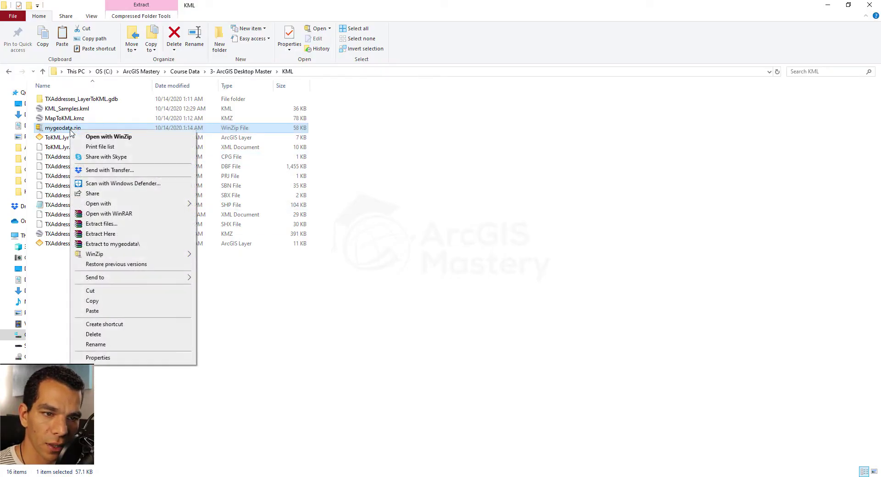
pyautogui.click(115, 233)
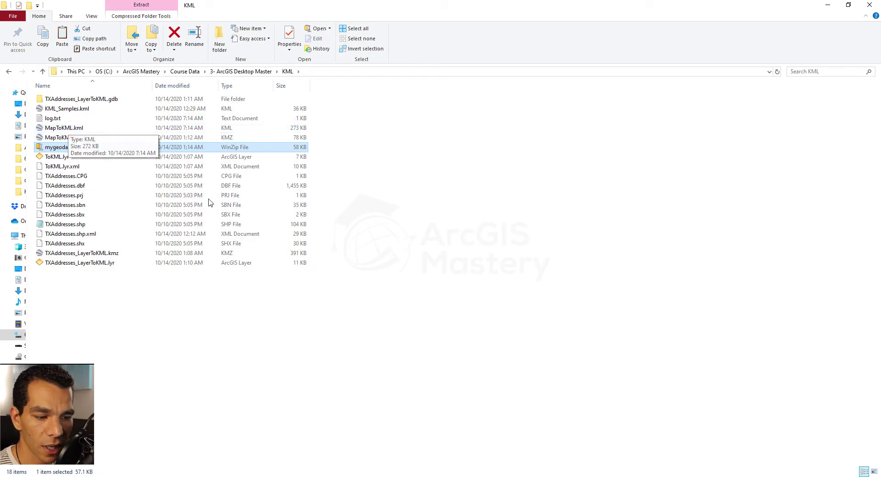
pyautogui.click(336, 472)
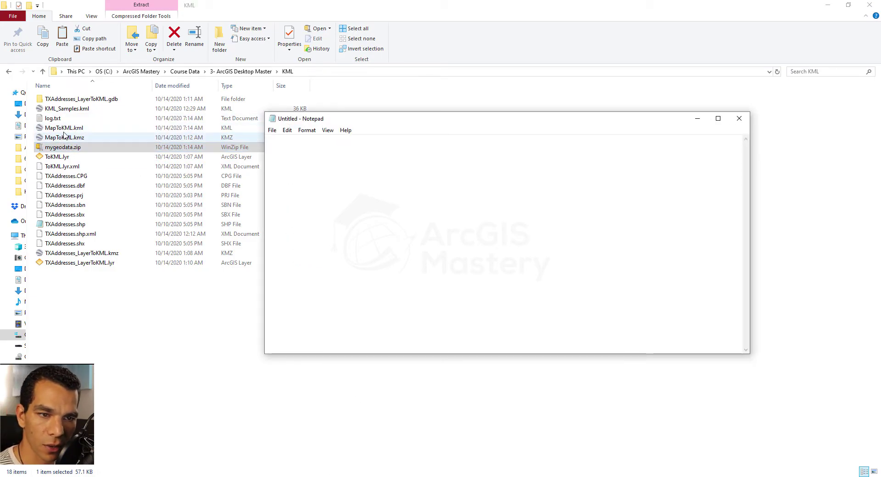
pyautogui.moveTo(64, 128); pyautogui.dragTo(372, 207)
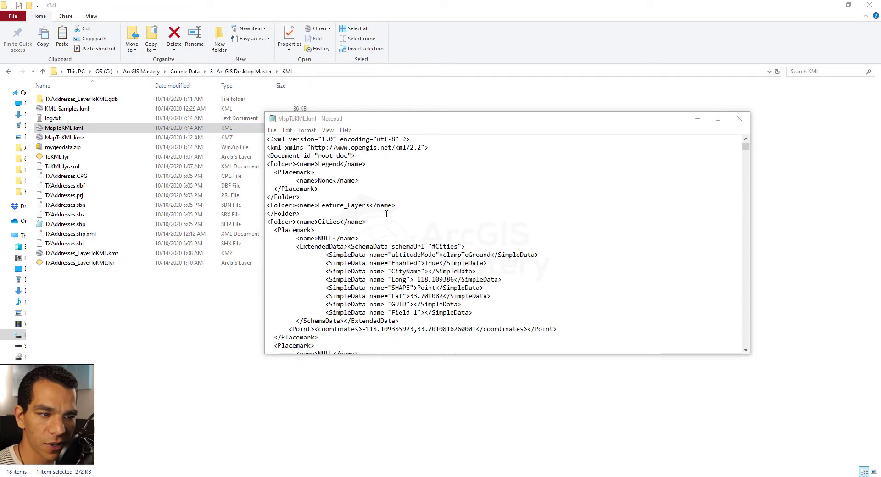
# Step: Maximize the text view of MapToKML.kml and examine the Cities placemarks, their attribute data and point coordinates
pyautogui.scroll(-13, 390, 223)
pyautogui.scroll(-6, 403, 231)
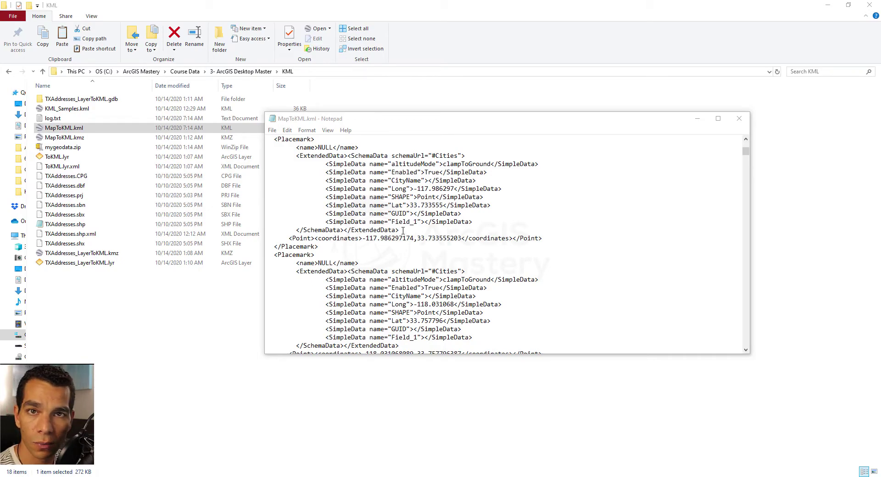
pyautogui.doubleClick(508, 120)
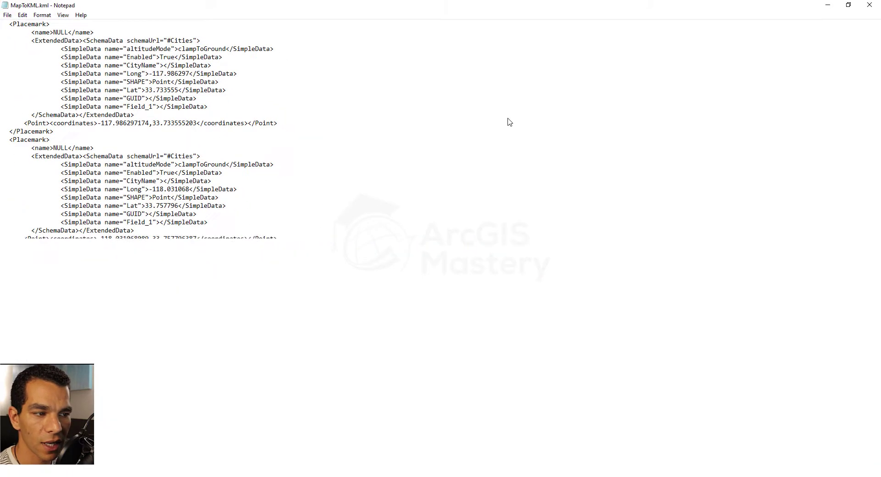
pyautogui.scroll(-5, 228, 219)
pyautogui.scroll(-10, 229, 219)
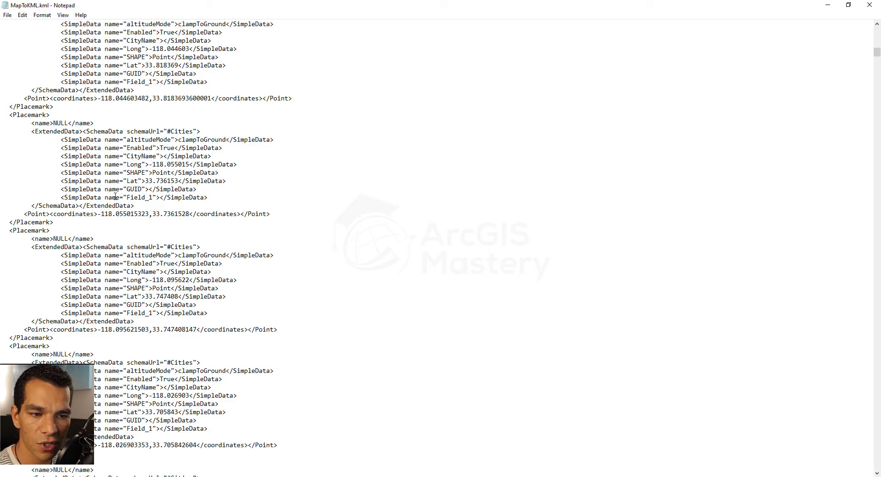
pyautogui.scroll(-9, 136, 201)
pyautogui.scroll(-2, 137, 201)
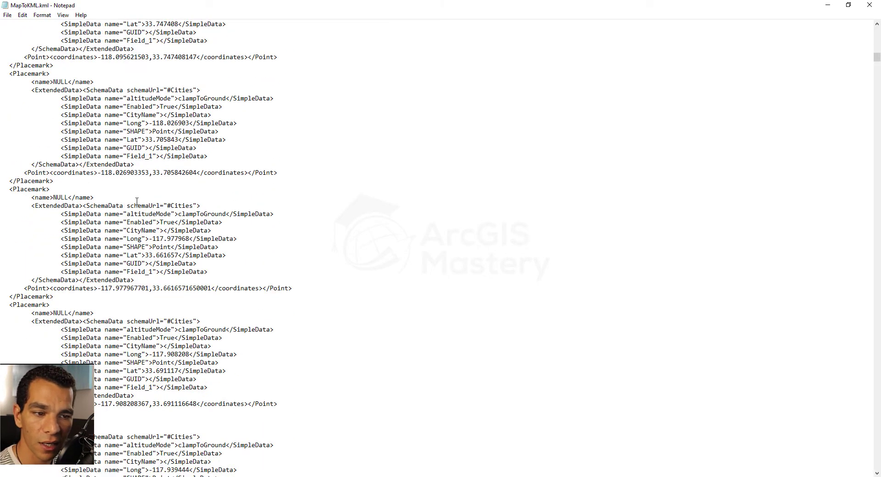
pyautogui.scroll(-11, 137, 200)
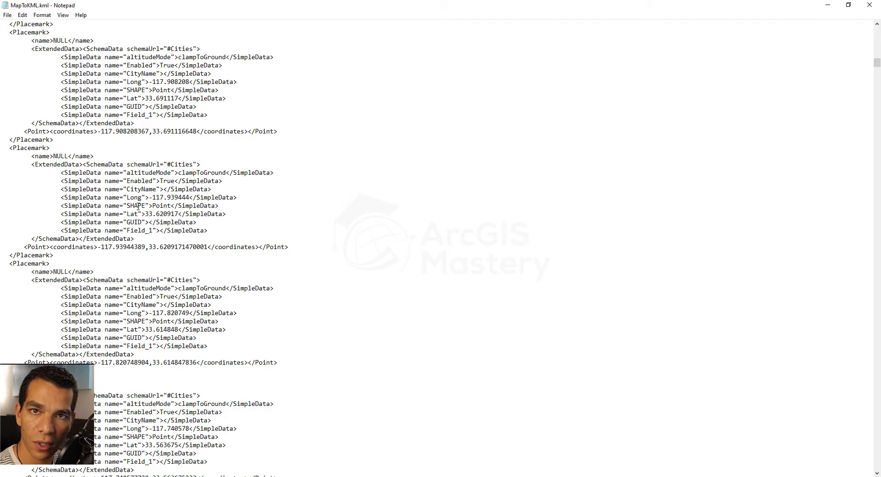